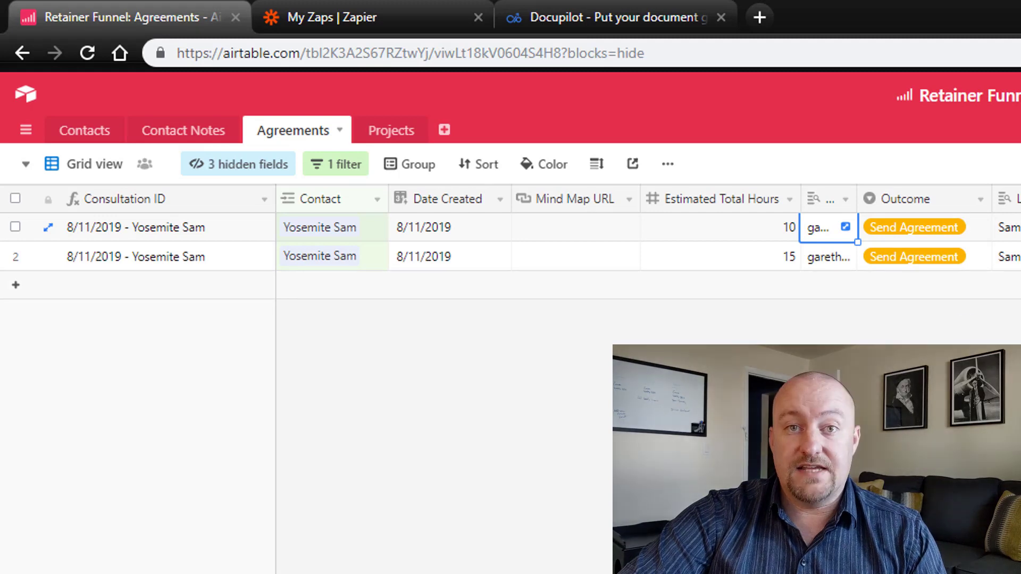
# Step: Open the second agreement's Outcome choices and dismiss them without changing anything
pyautogui.doubleClick(950, 256)
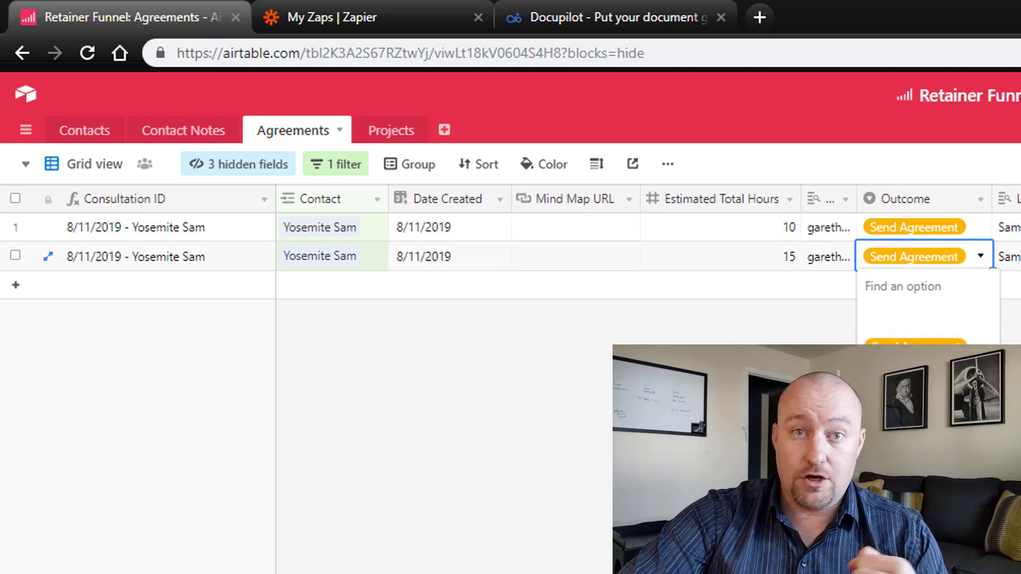
pyautogui.press('Escape')
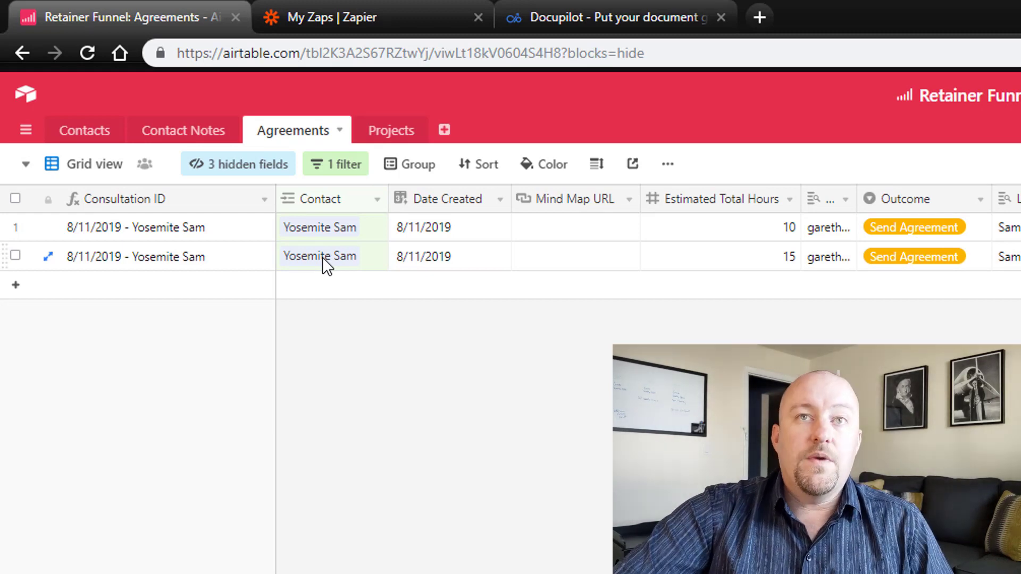
# Step: Unhide the Company field, check its Signature Example value, then hide Company again
pyautogui.click(254, 172)
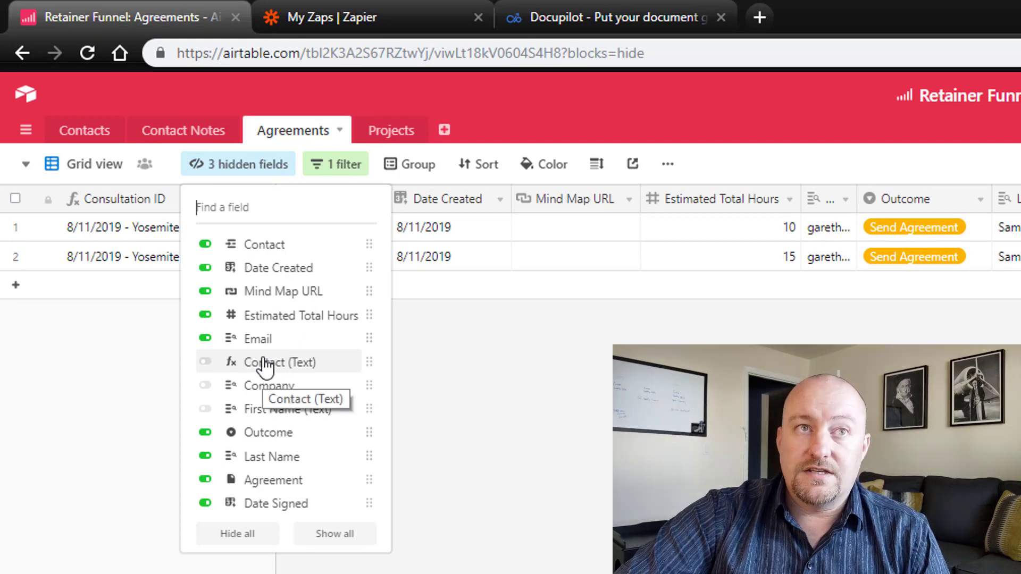
pyautogui.click(253, 388)
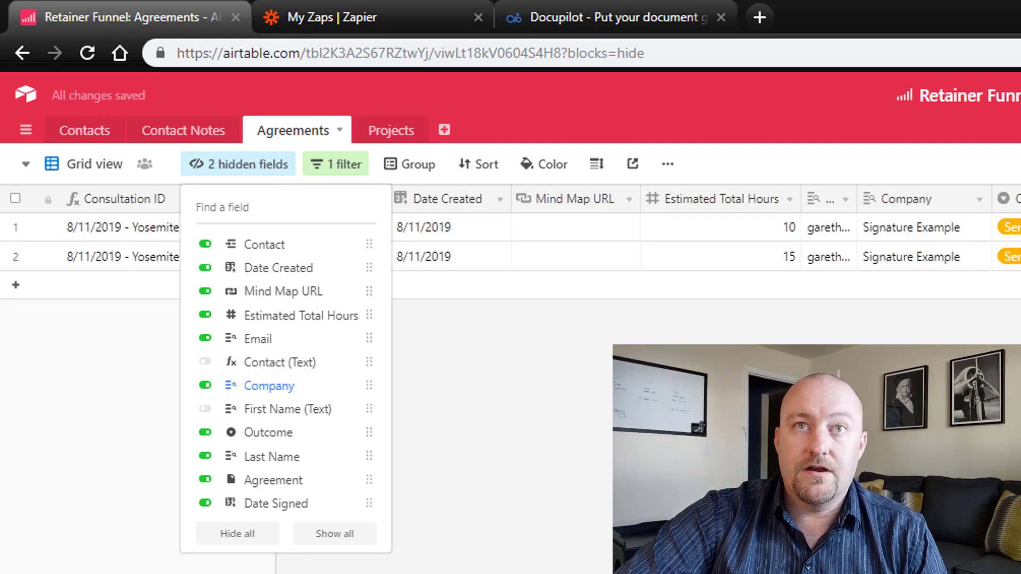
pyautogui.click(879, 314)
pyautogui.click(914, 229)
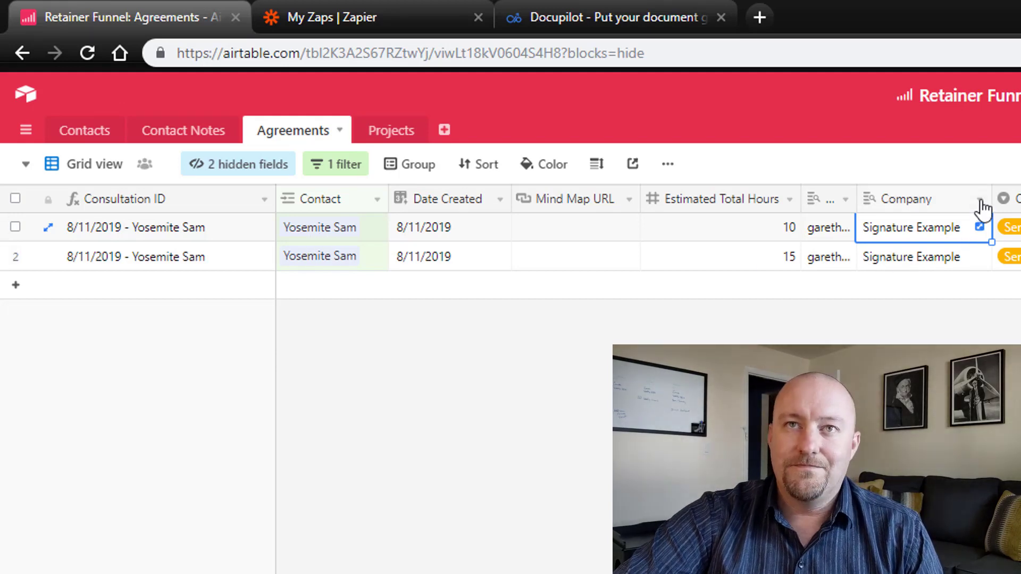
pyautogui.click(955, 201)
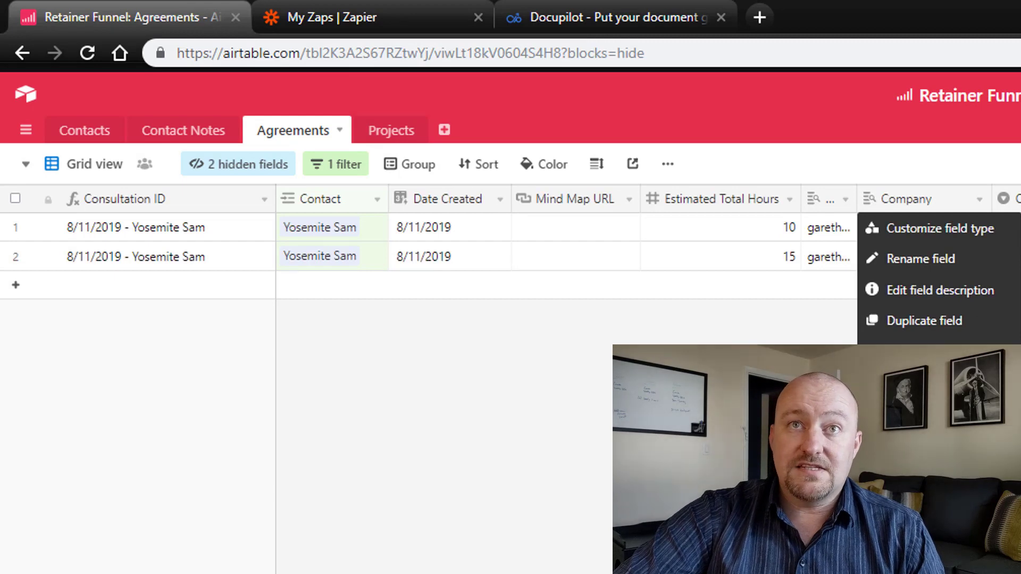
pyautogui.click(936, 532)
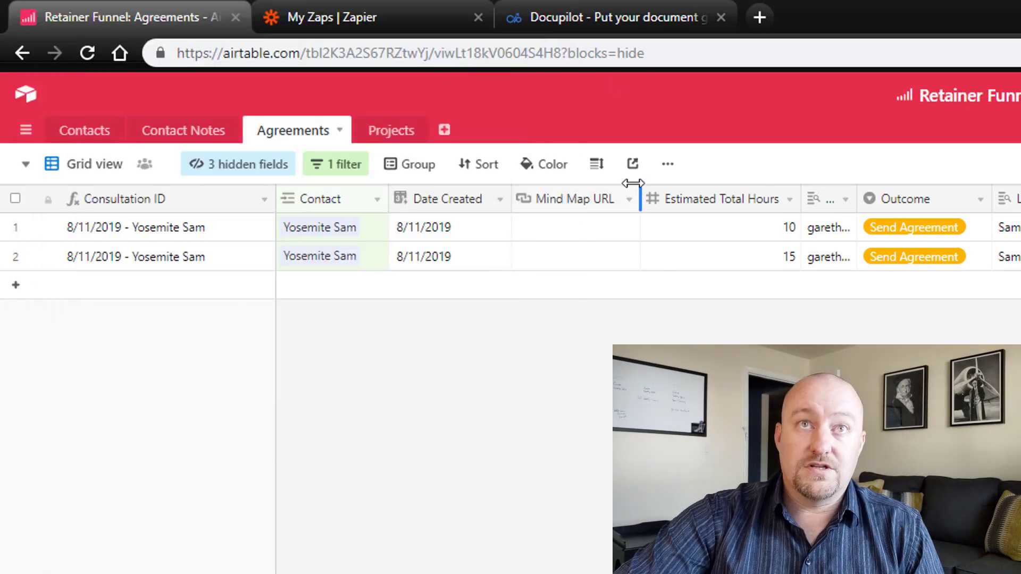
# Step: Open the Development_Retainer_Agreement template in Docupilot's Retainer Agreement folder
pyautogui.click(625, 15)
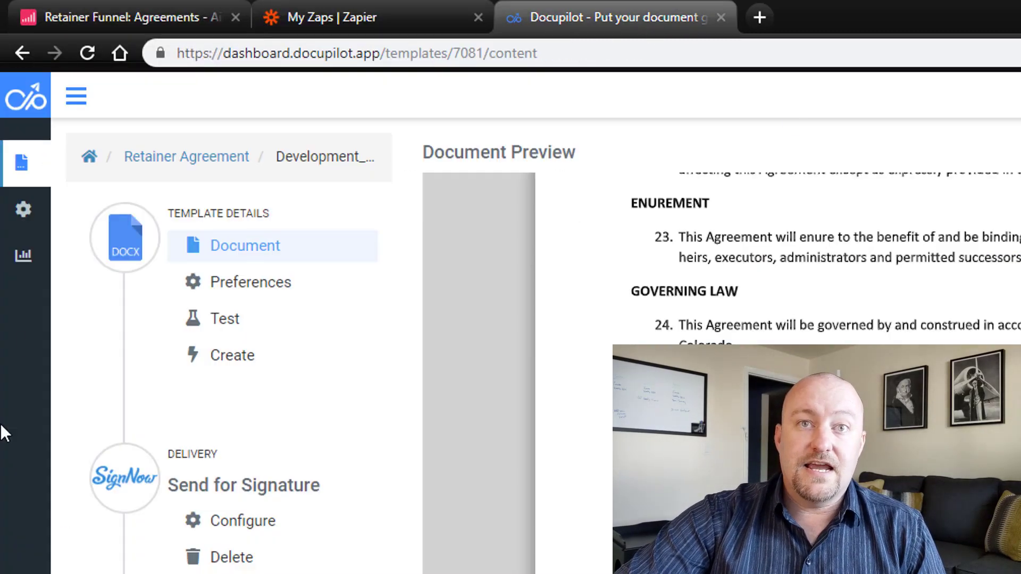
pyautogui.scroll(5, 595, 436)
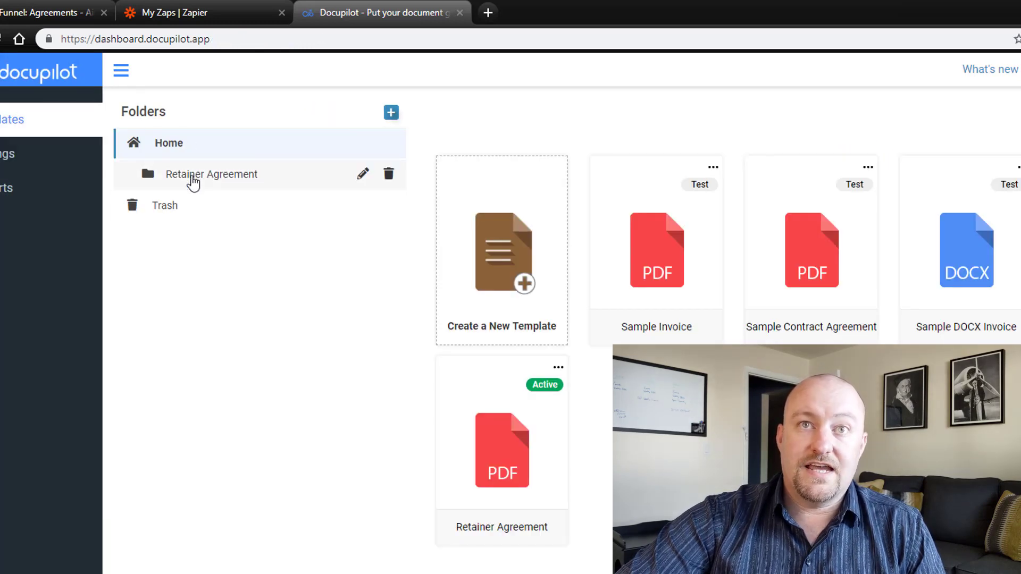
pyautogui.click(193, 182)
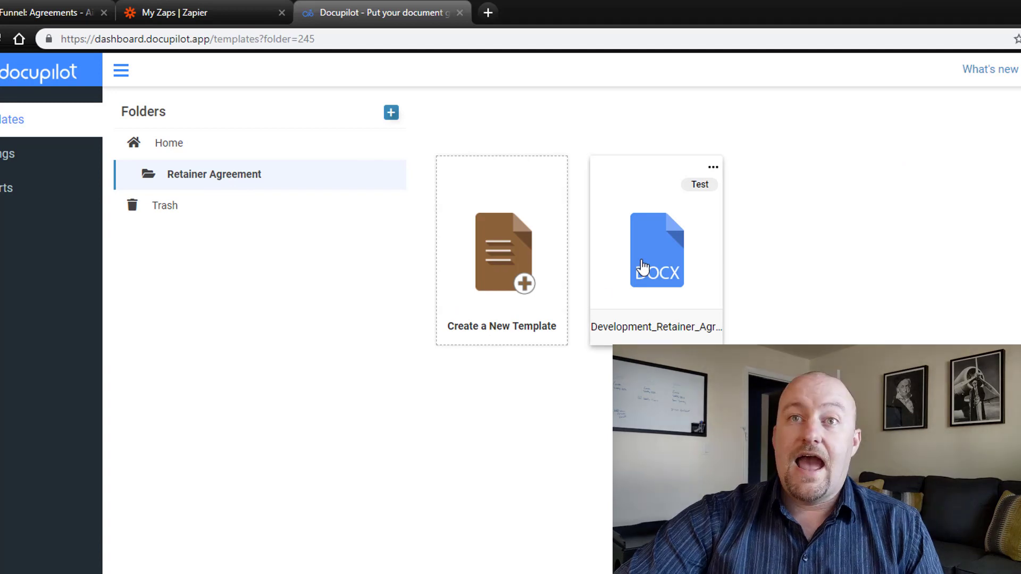
pyautogui.click(643, 267)
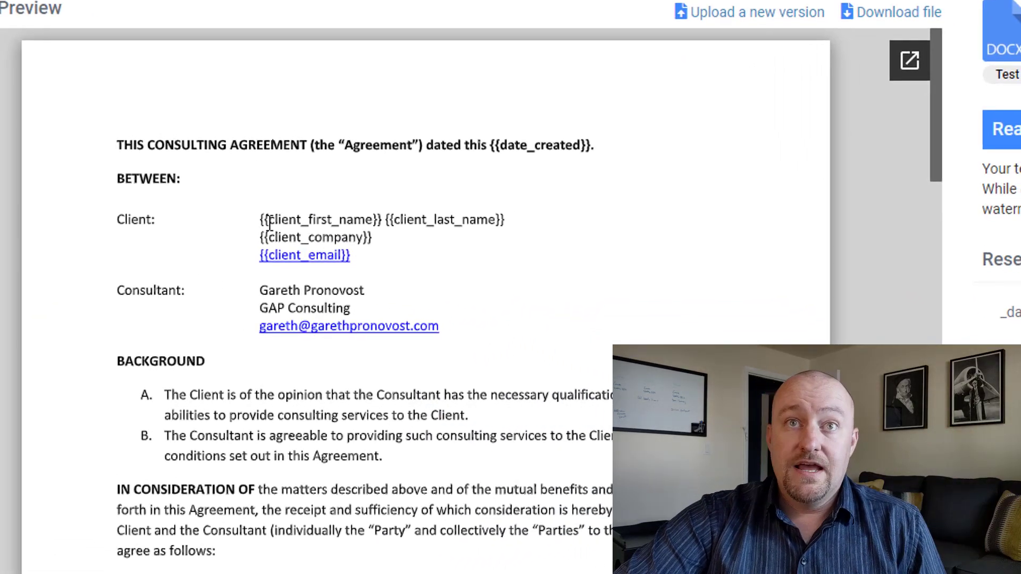
# Step: Review the client first and last name placeholders, then open the template's preferences
pyautogui.moveTo(262, 221); pyautogui.dragTo(506, 219)
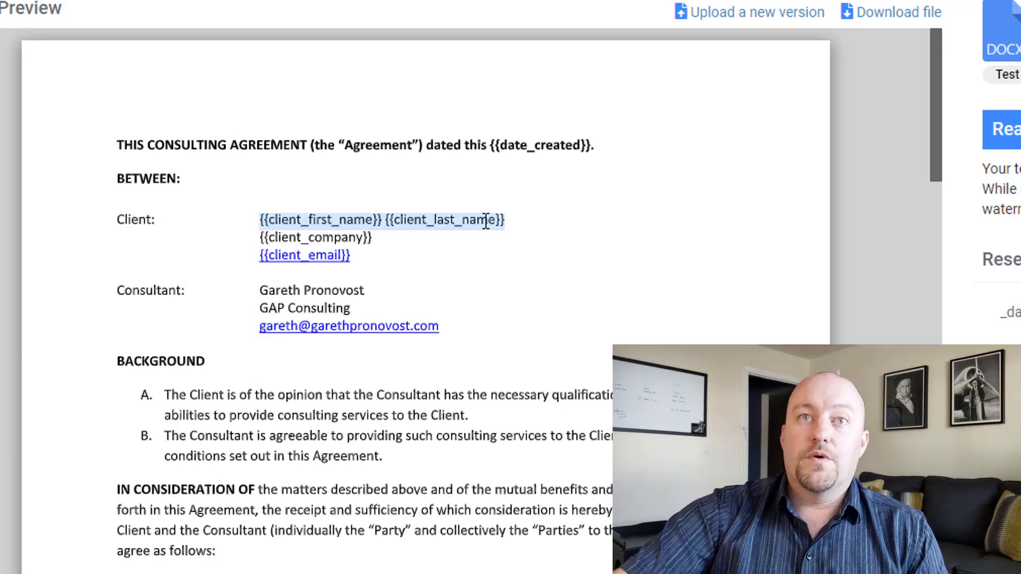
pyautogui.click(265, 219)
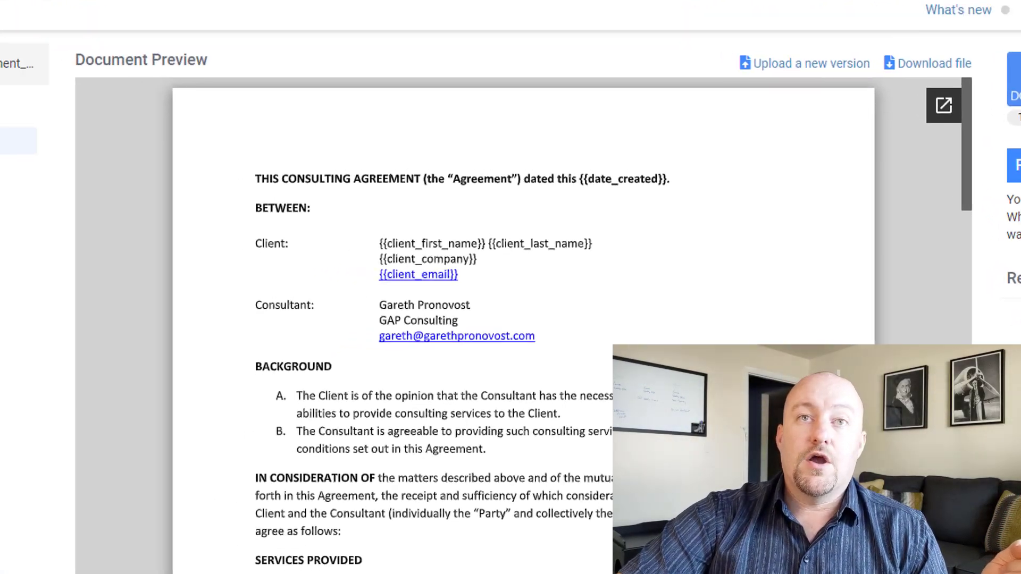
pyautogui.click(132, 218)
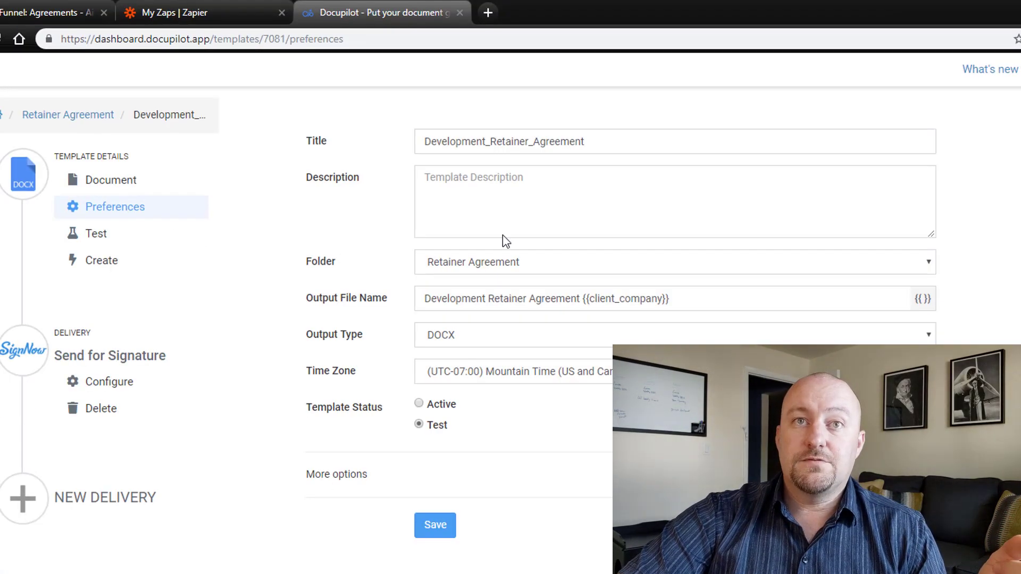
# Step: Add a colon after 'Agreement' in the output file name and save the preferences
pyautogui.click(606, 305)
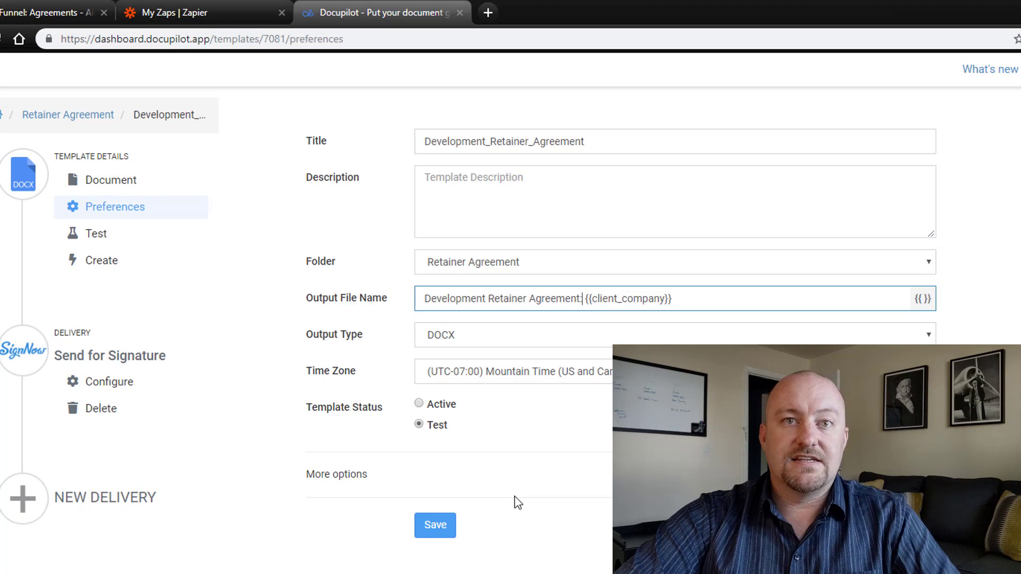
pyautogui.click(436, 528)
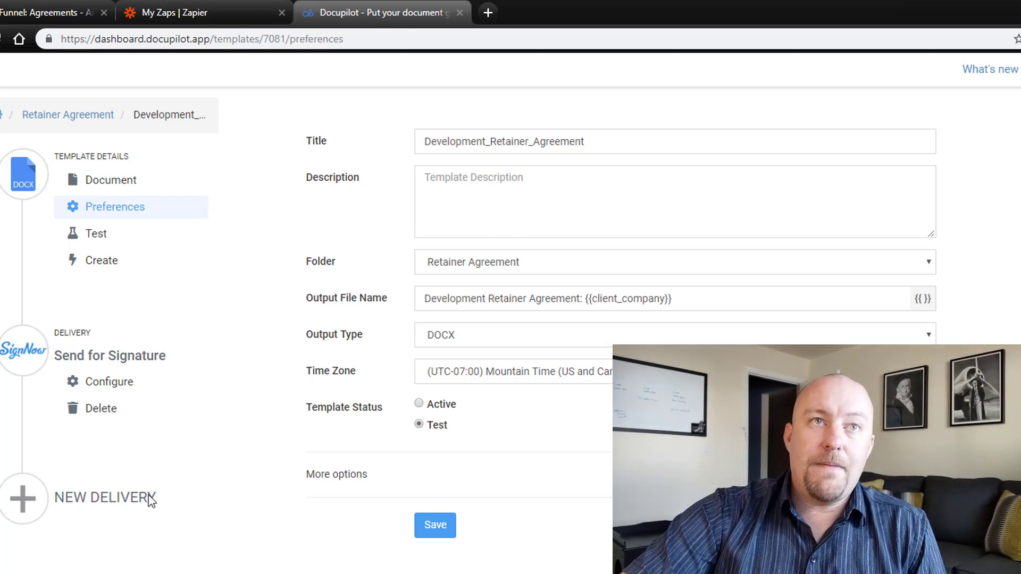
# Step: Return to the document preview and highlight the Signer1 signature and date tags at its end
pyautogui.click(120, 186)
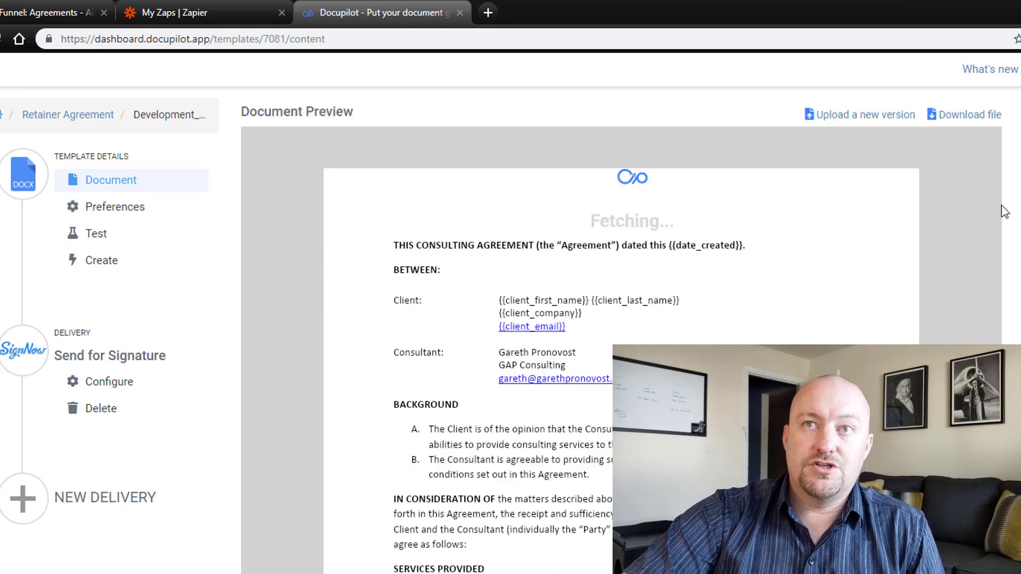
pyautogui.scroll(-15, 995, 203)
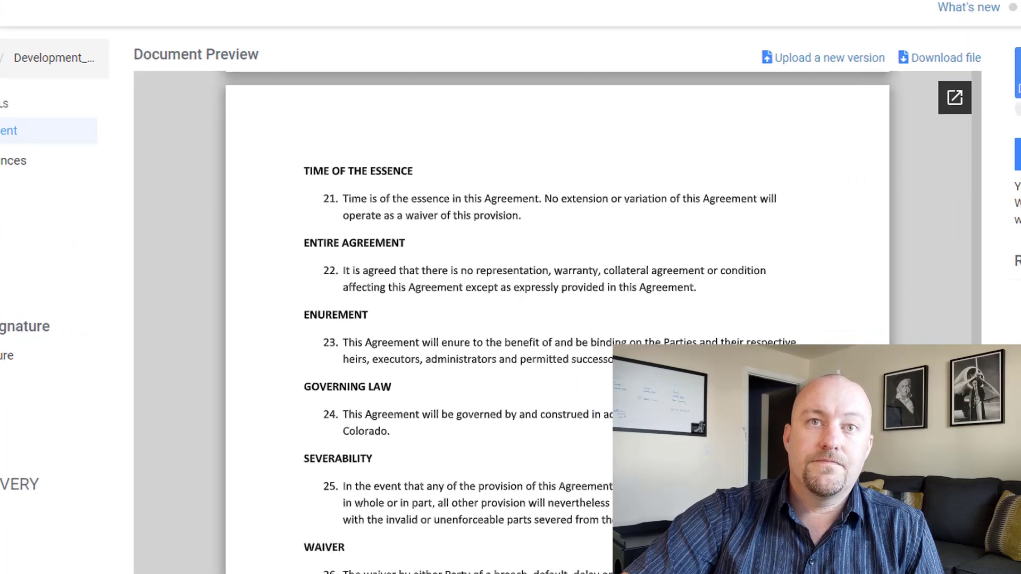
pyautogui.scroll(-4, 532, 346)
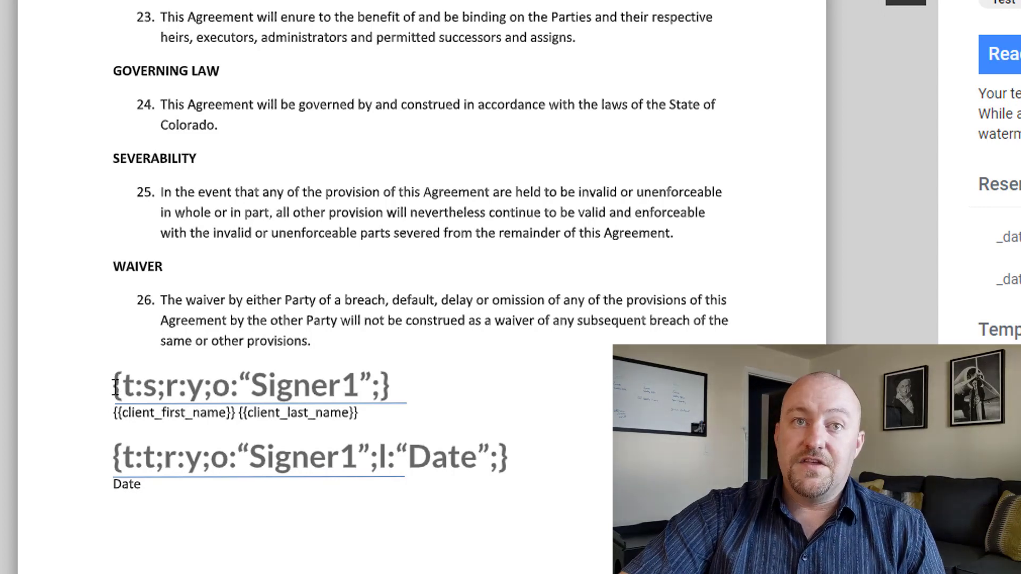
pyautogui.tripleClick(292, 391)
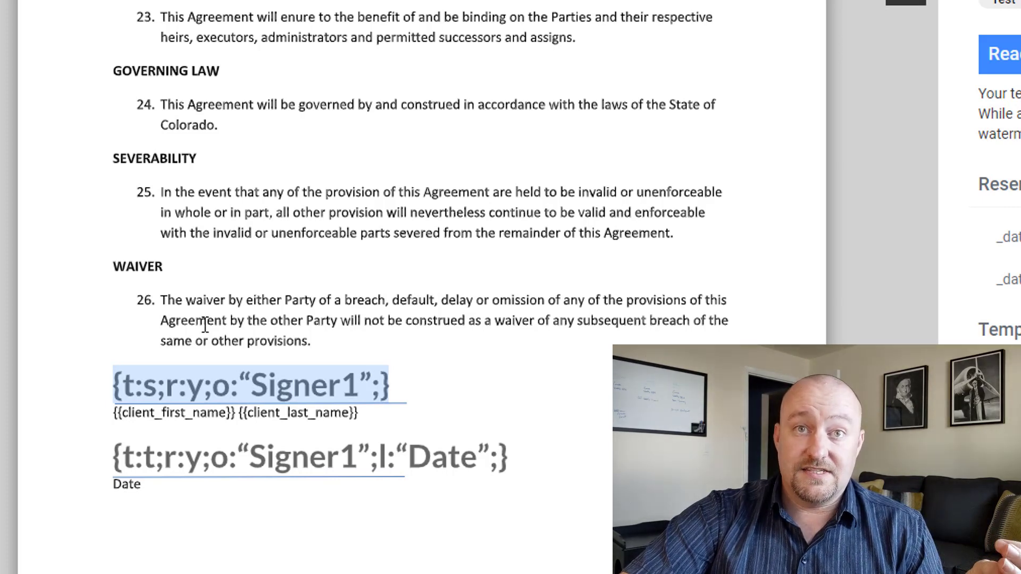
pyautogui.tripleClick(277, 457)
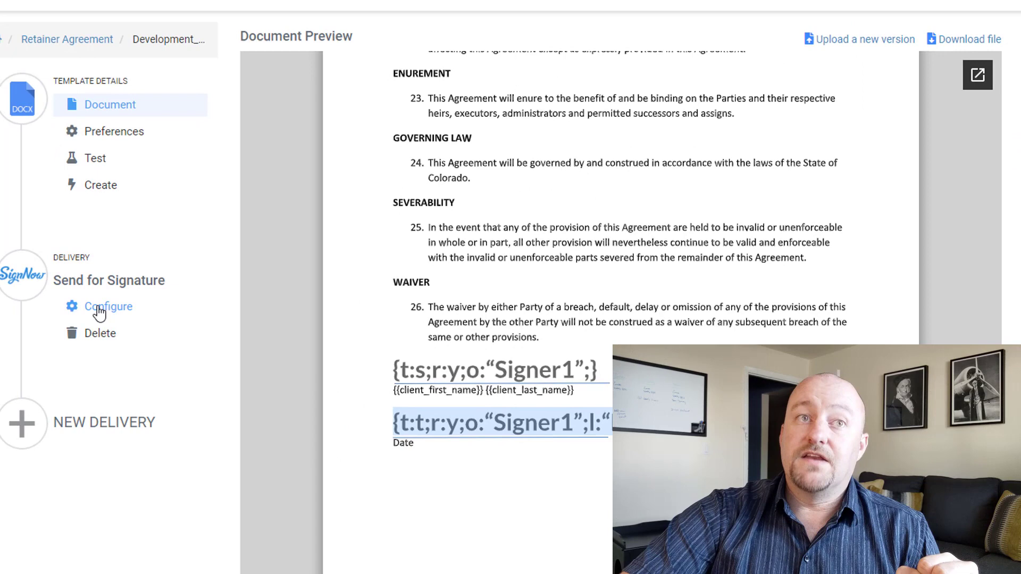
# Step: Open the SignNow signature settings and review the email subject, message and Signer1 recipient
pyautogui.click(95, 308)
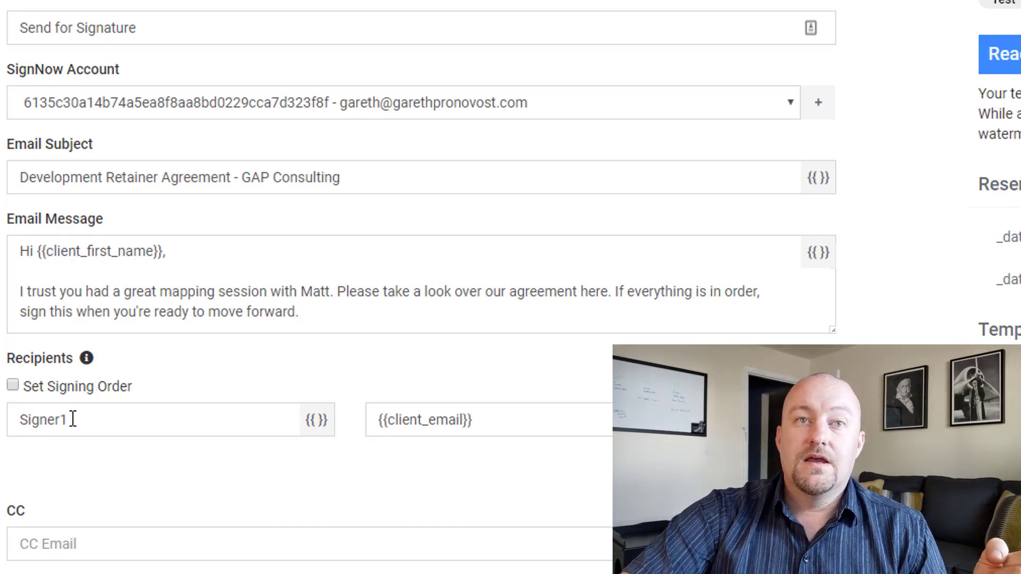
pyautogui.click(49, 429)
pyautogui.doubleClick(28, 427)
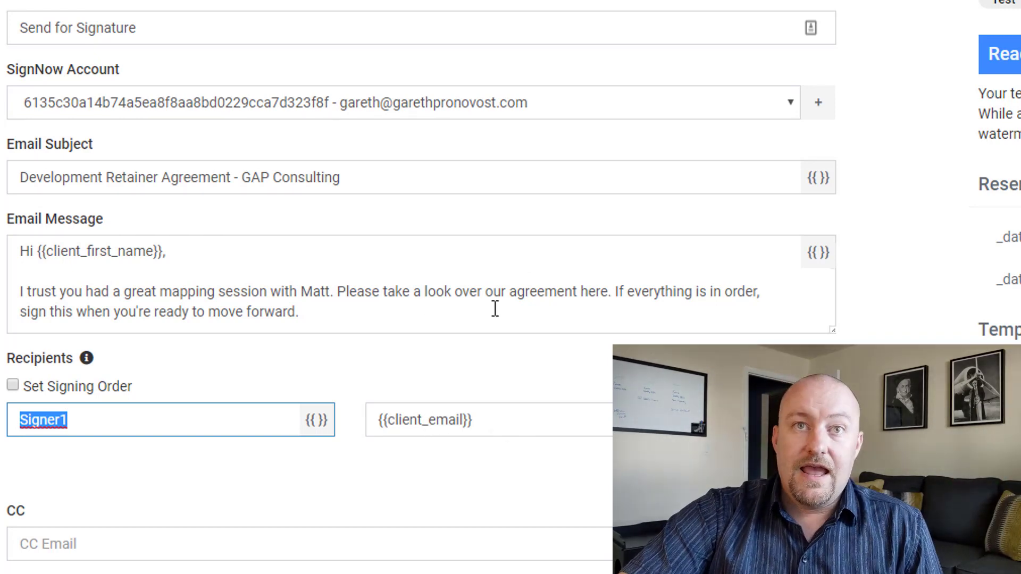
pyautogui.scroll(-5, 401, 291)
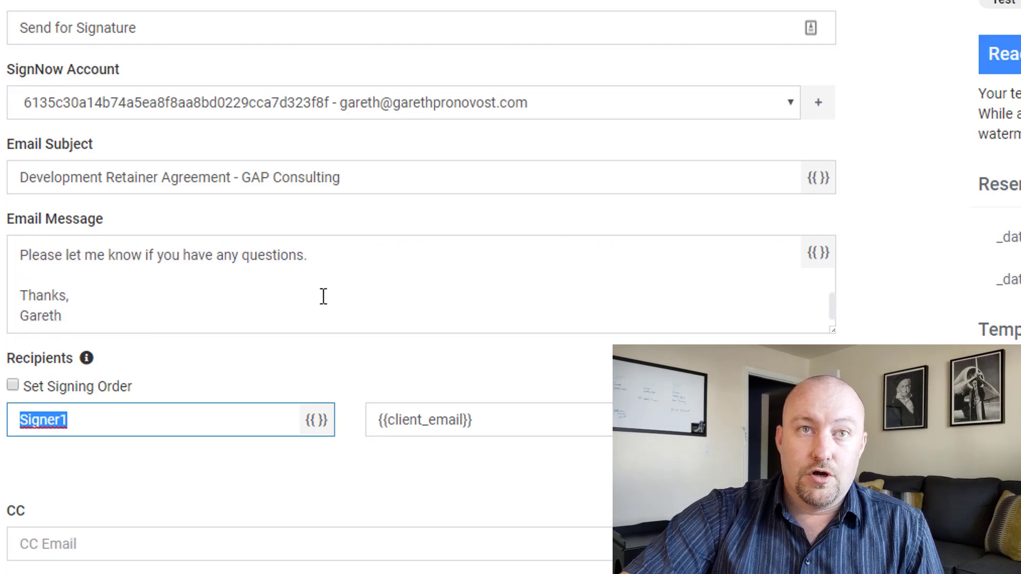
pyautogui.scroll(5, 321, 297)
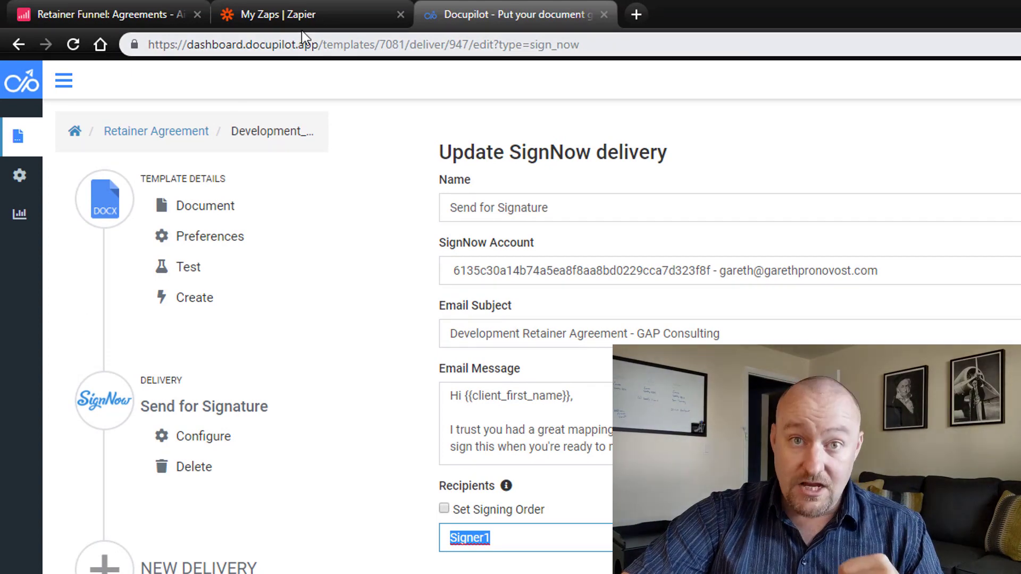
# Step: Open the 'Create the Agreement and submit for Signature' zap and expand its Airtable trigger
pyautogui.click(304, 7)
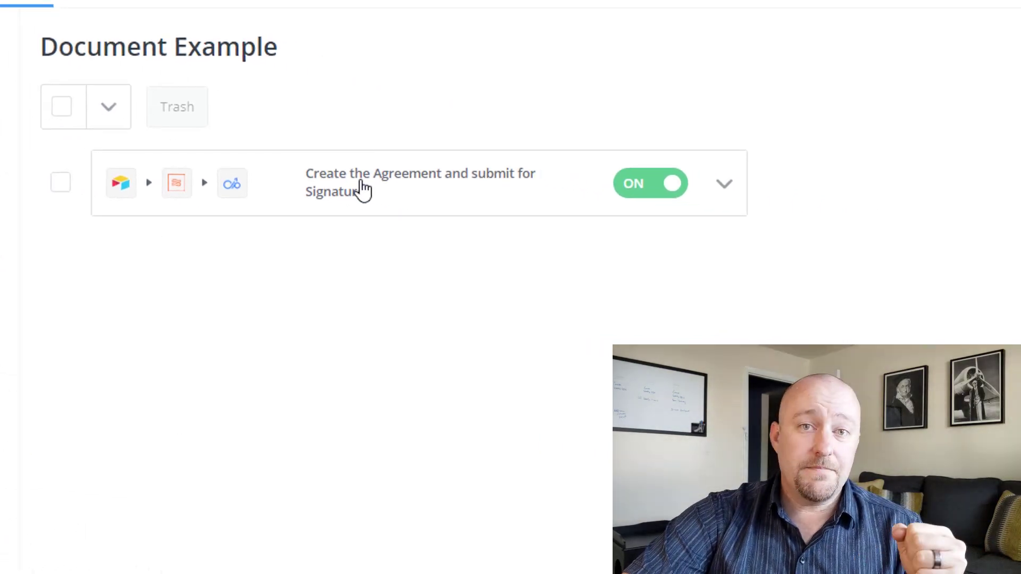
pyautogui.click(363, 190)
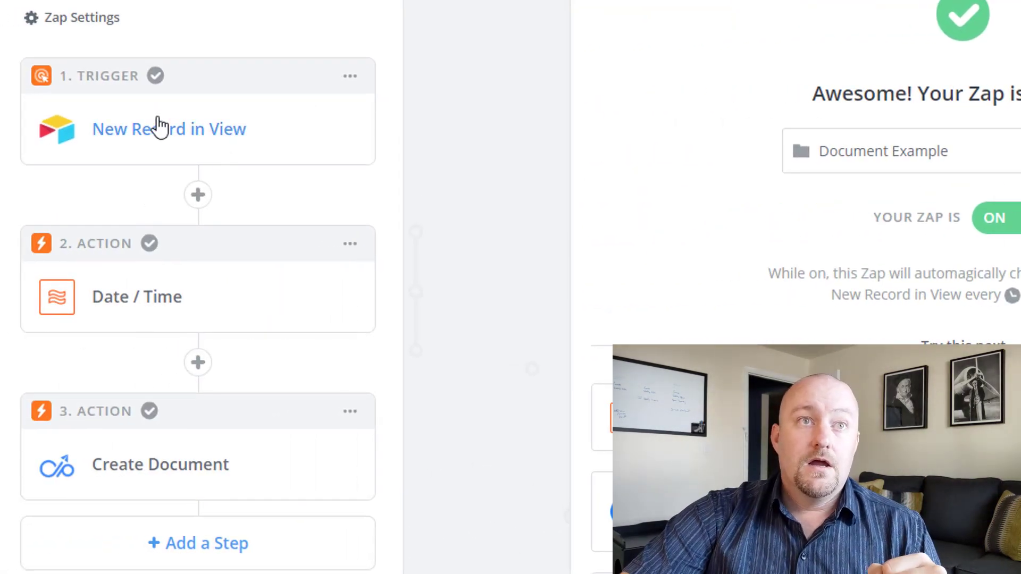
pyautogui.click(153, 136)
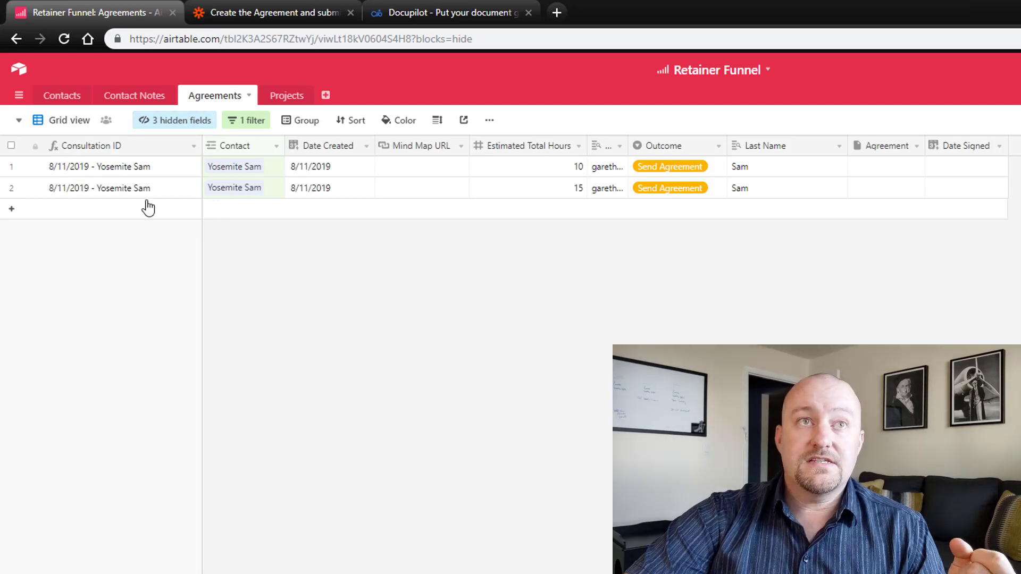
pyautogui.click(69, 122)
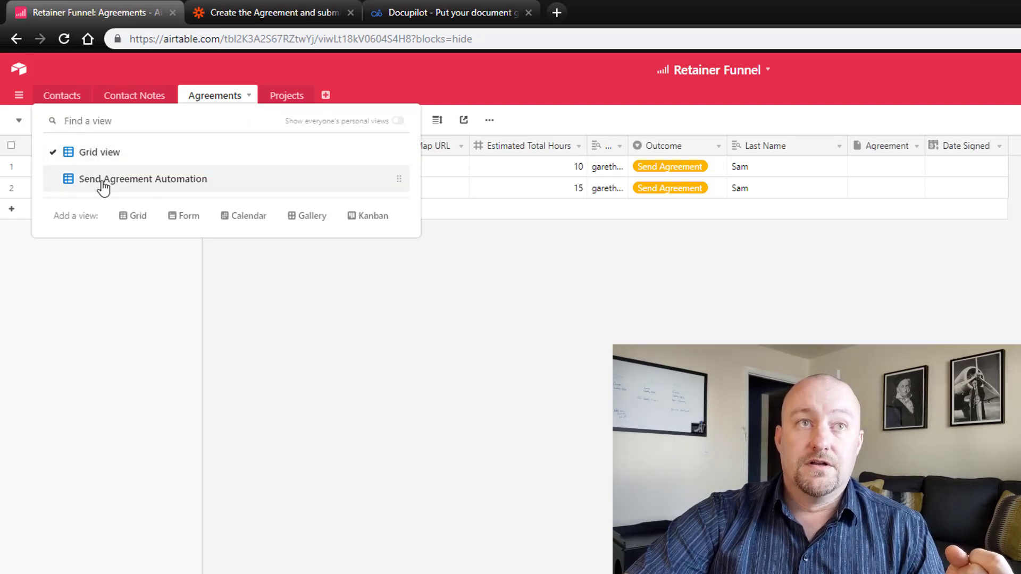
pyautogui.click(102, 181)
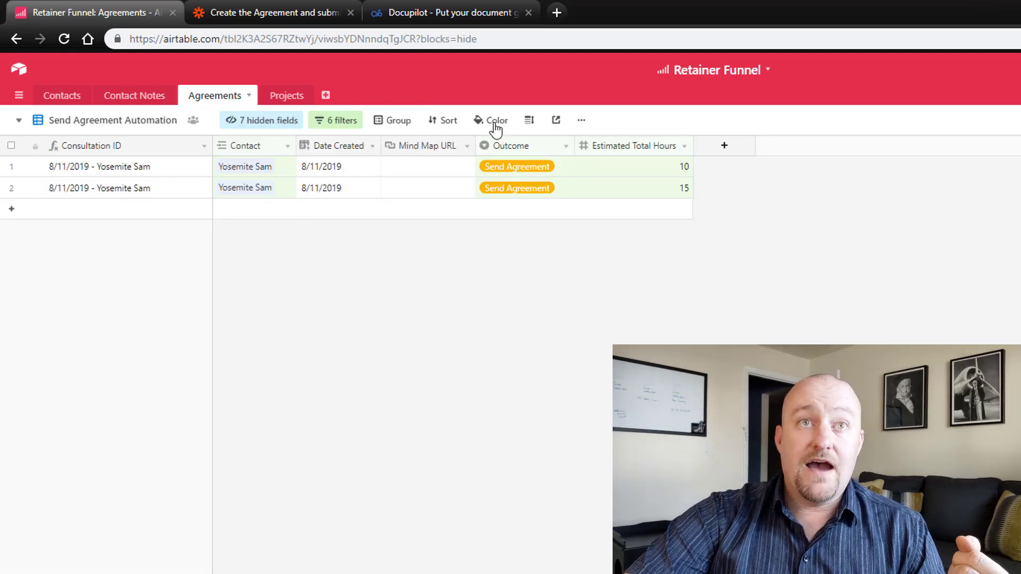
pyautogui.click(339, 125)
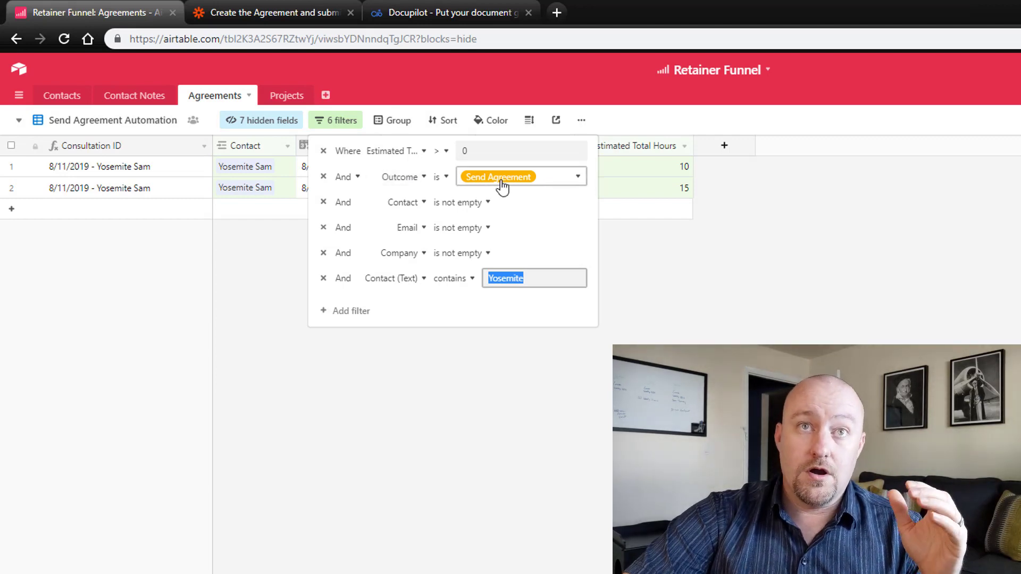
pyautogui.click(679, 330)
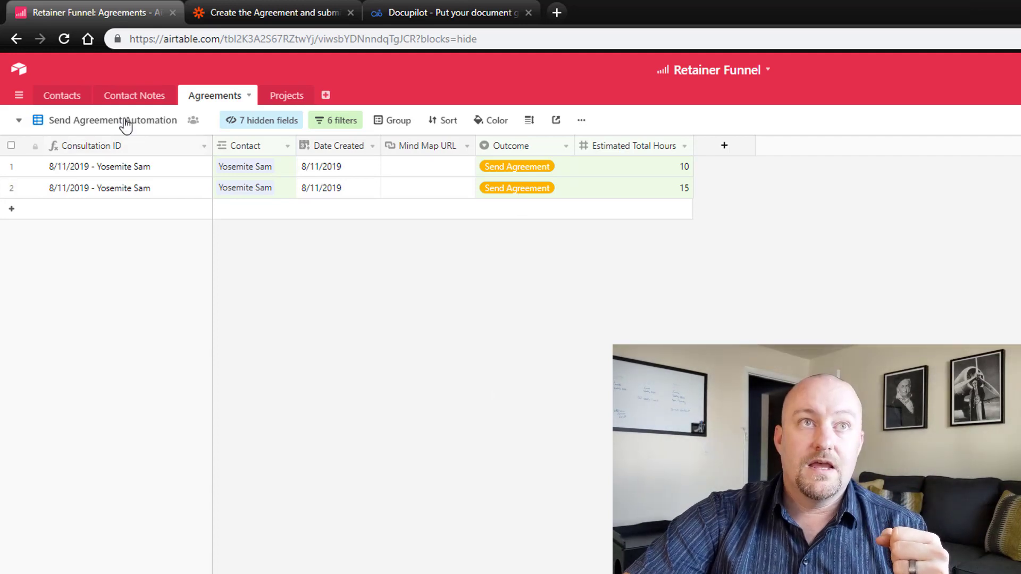
pyautogui.click(91, 121)
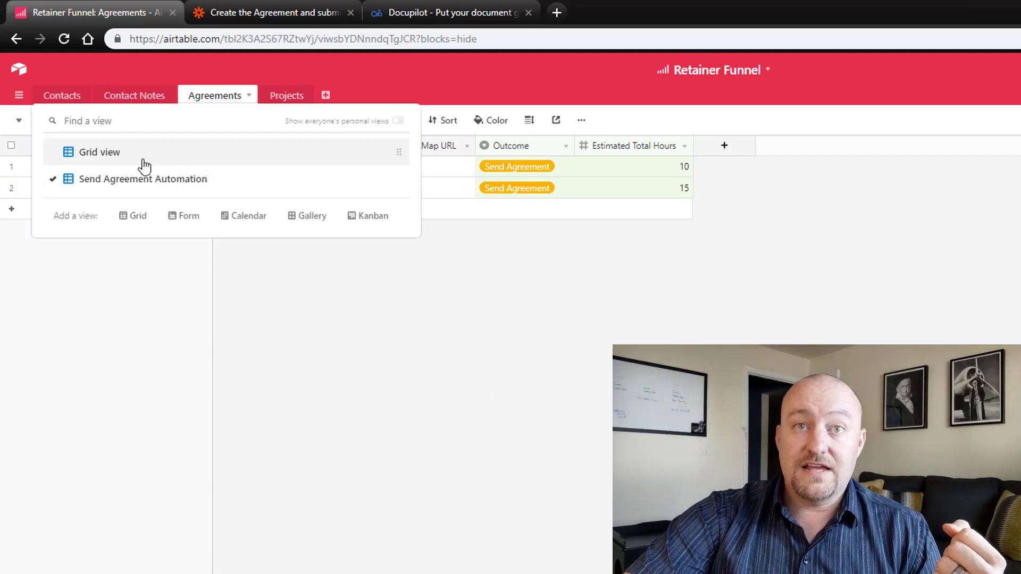
pyautogui.click(144, 165)
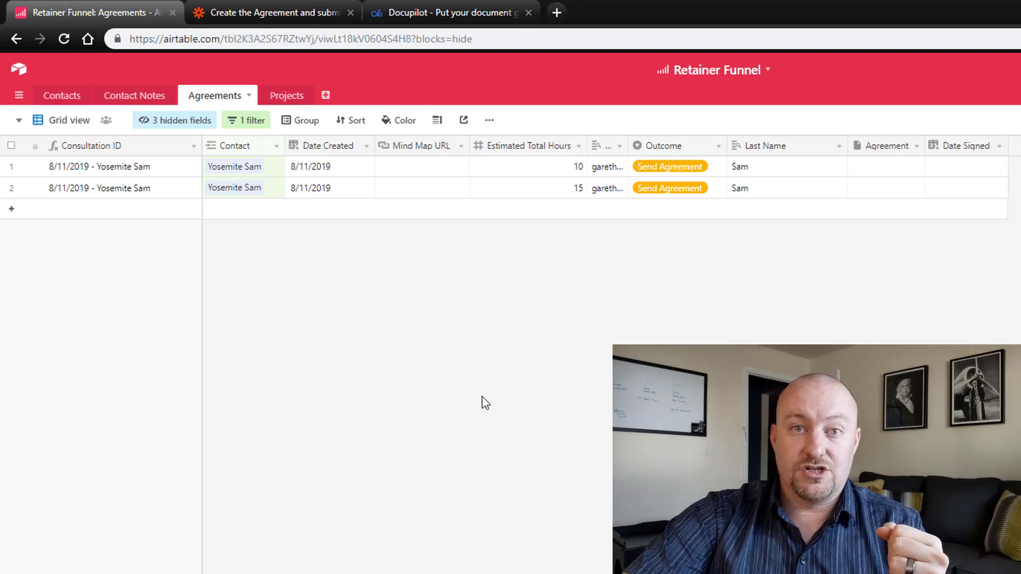
# Step: Add a third agreement row and link Yosemite Sam as its contact
pyautogui.click(241, 217)
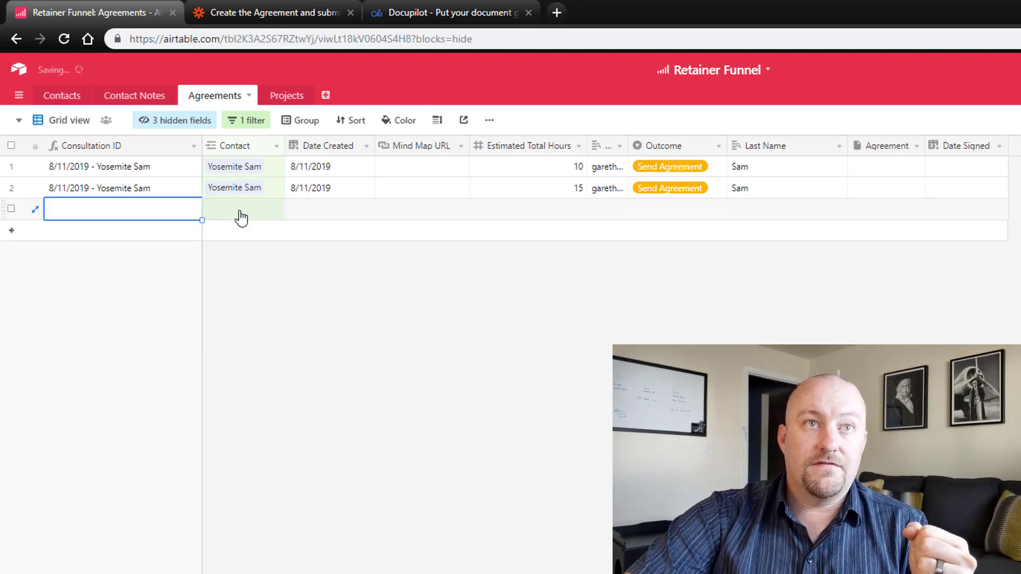
pyautogui.click(218, 201)
pyautogui.click(210, 201)
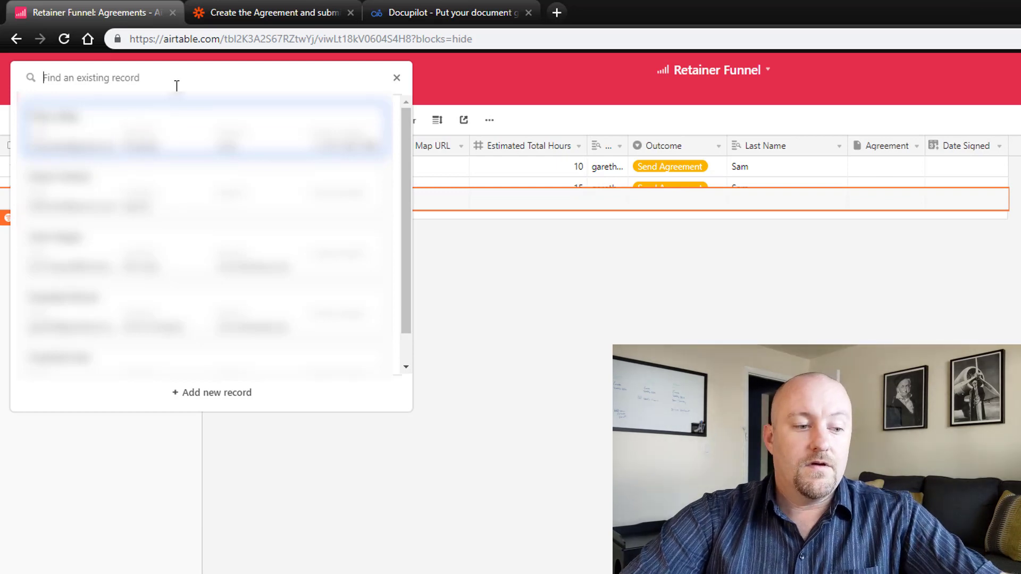
pyautogui.write('yo')
pyautogui.click(107, 133)
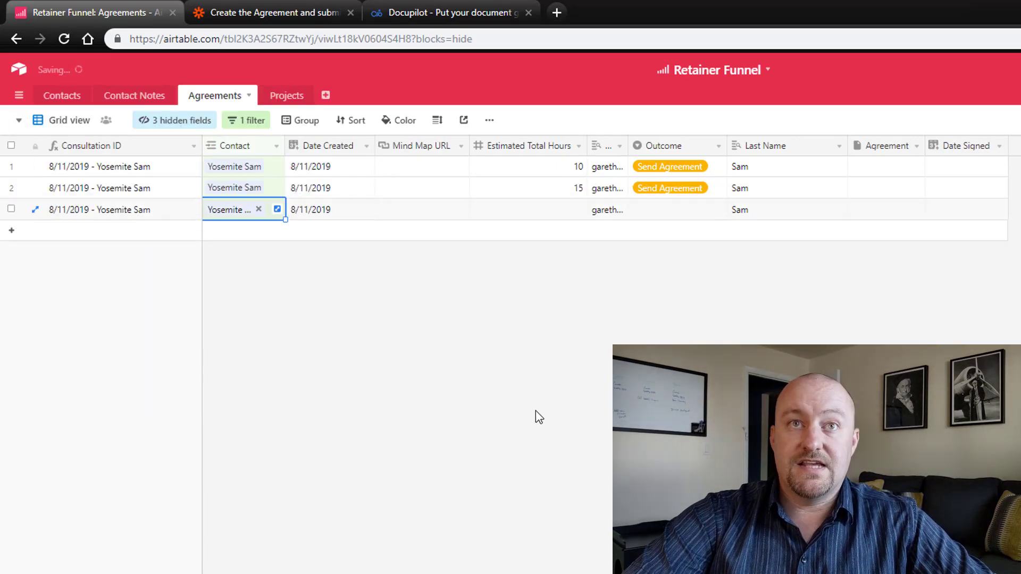
pyautogui.click(535, 411)
# Step: Check the Send Agreement Automation view, then return to the Grid view
pyautogui.click(70, 121)
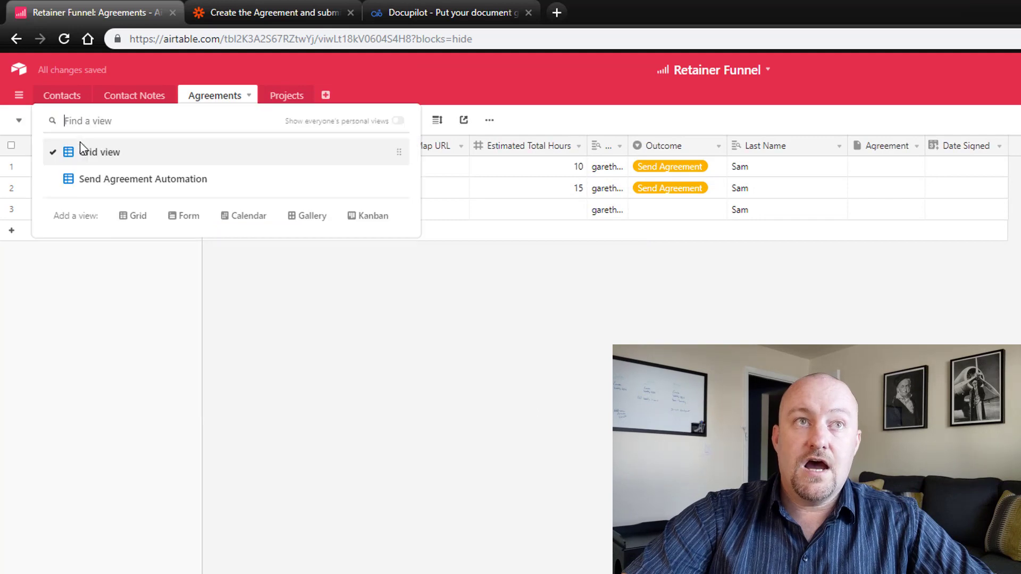
pyautogui.click(93, 184)
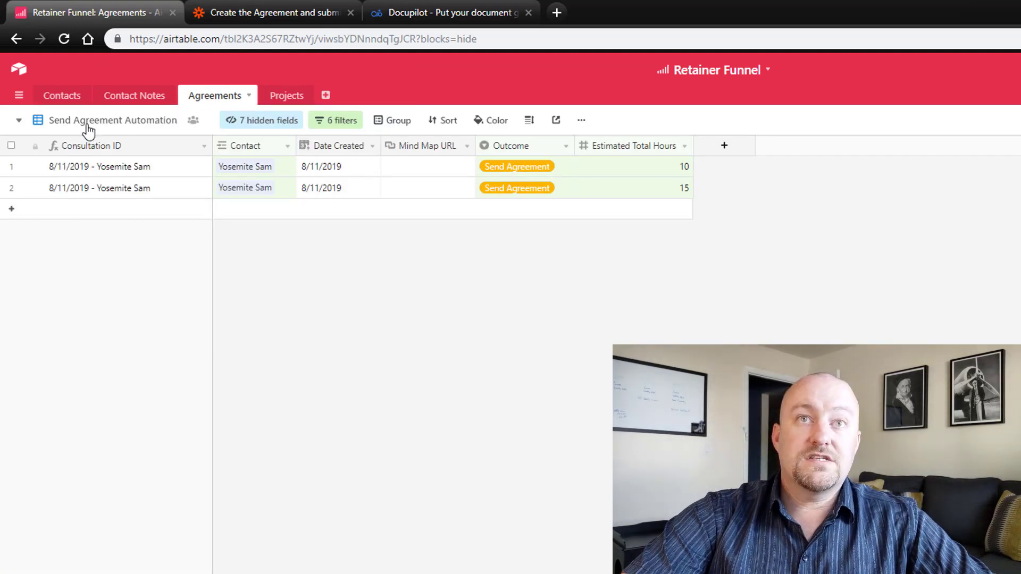
pyautogui.click(89, 131)
pyautogui.click(107, 152)
# Step: Leave row 3's Outcome empty, enter 20 estimated total hours, and return to the Zapier zap
pyautogui.click(683, 212)
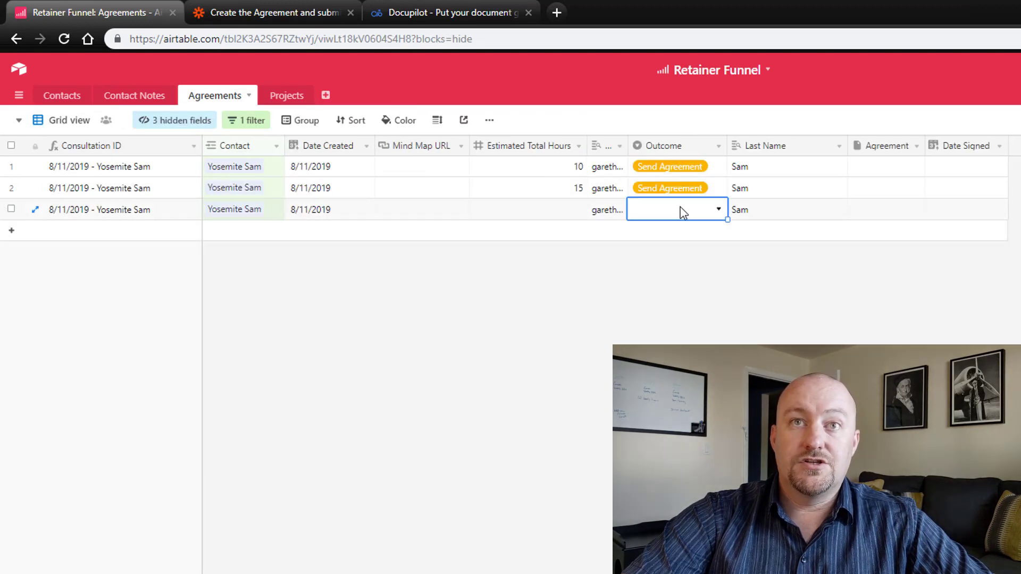
pyautogui.click(683, 211)
pyautogui.click(556, 340)
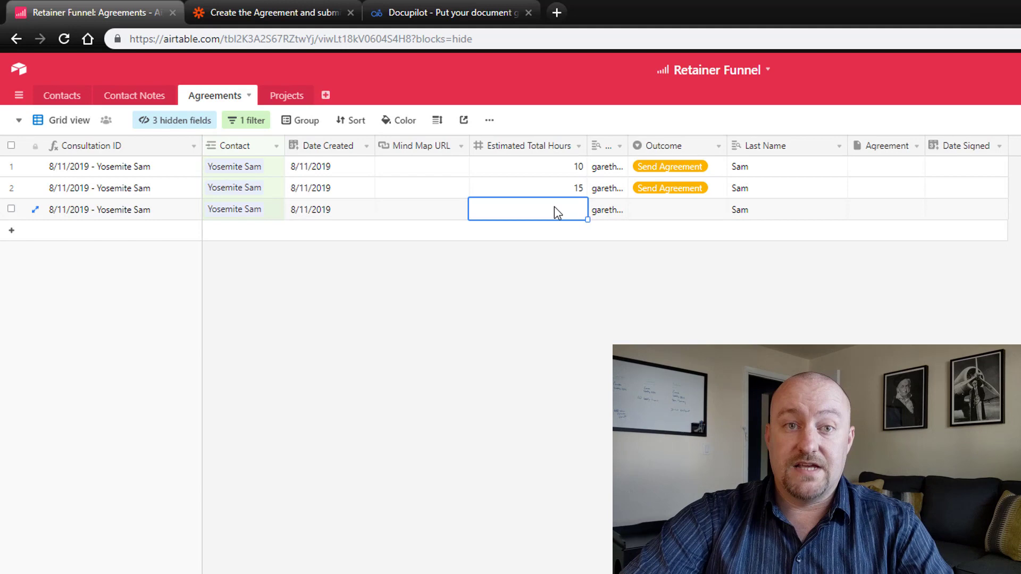
pyautogui.write('20')
pyautogui.click(604, 335)
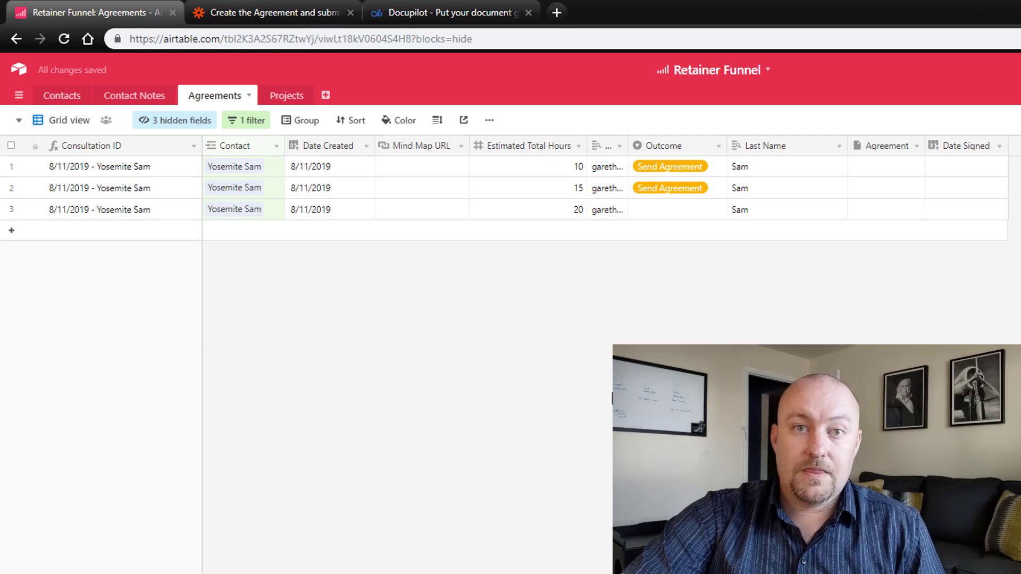
pyautogui.click(288, 12)
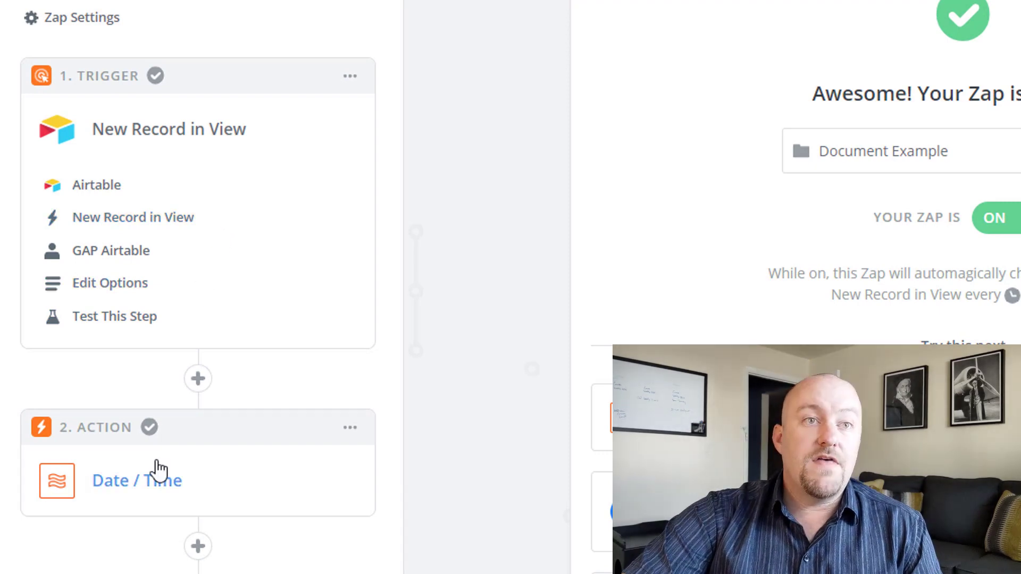
# Step: Expand the Date / Time step and review its MMMM D, YYYY format and US/Mountain timezone
pyautogui.click(149, 487)
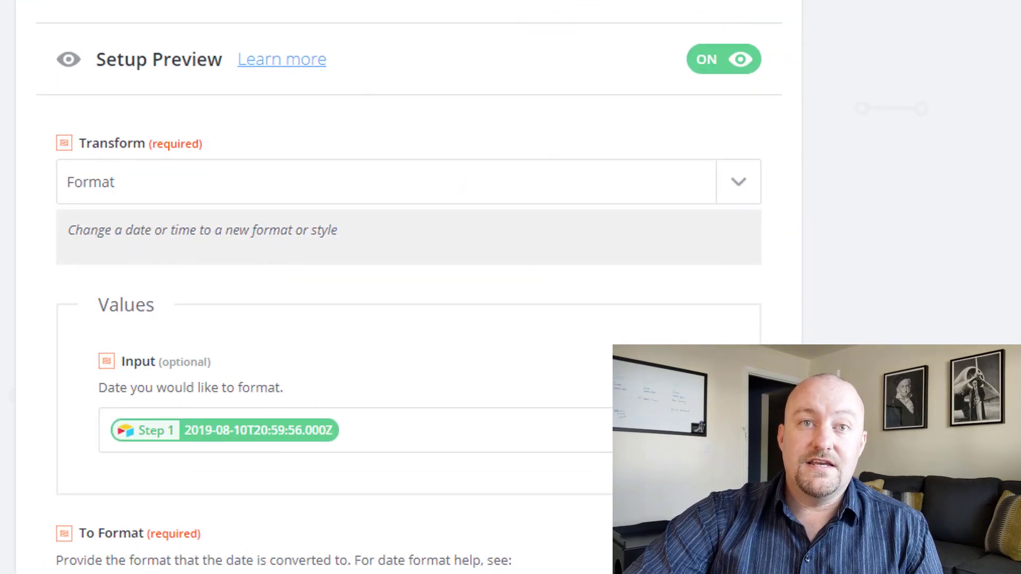
pyautogui.scroll(-1, 85, 298)
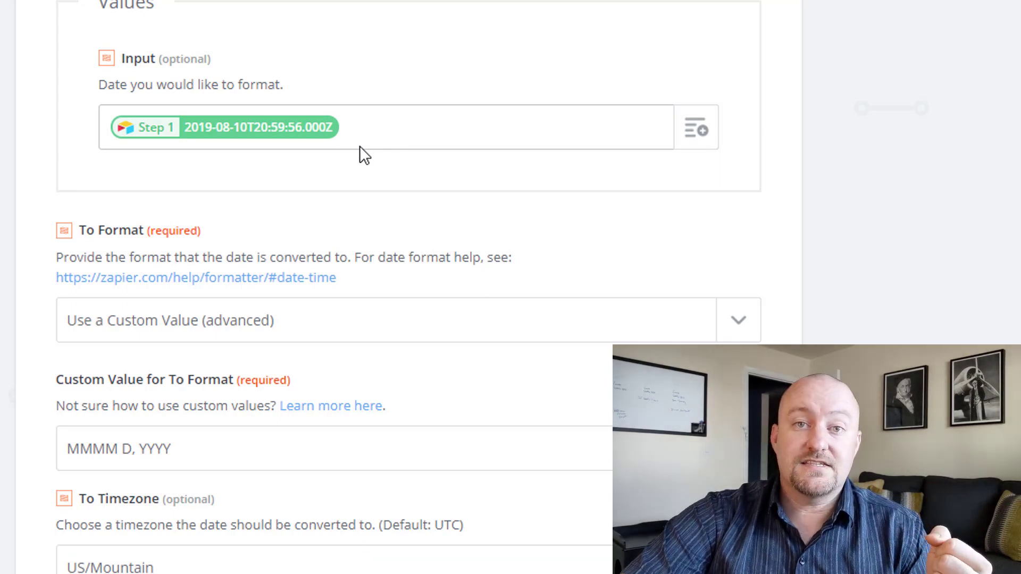
pyautogui.scroll(-3, 359, 147)
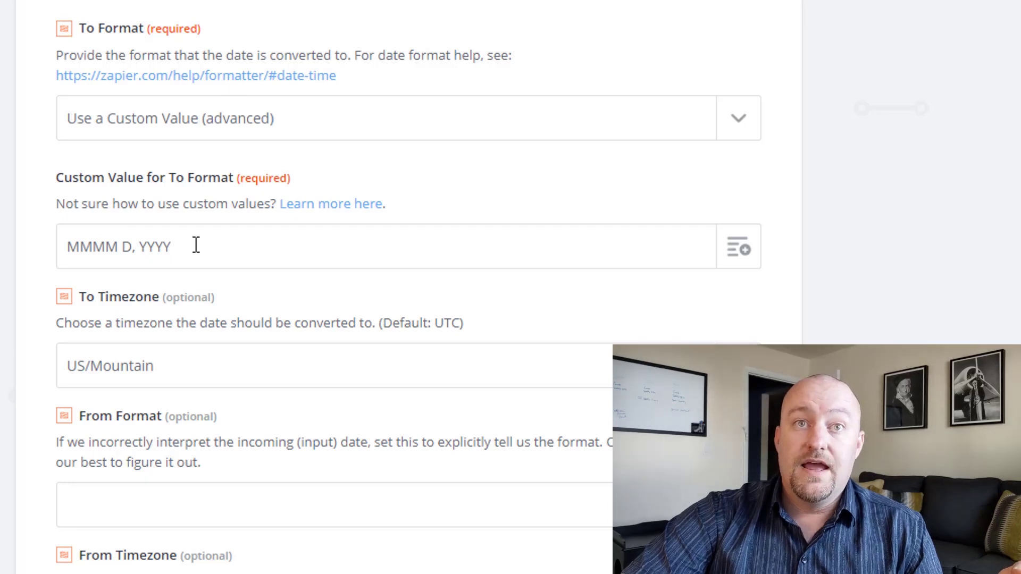
pyautogui.moveTo(99, 257); pyautogui.dragTo(206, 253)
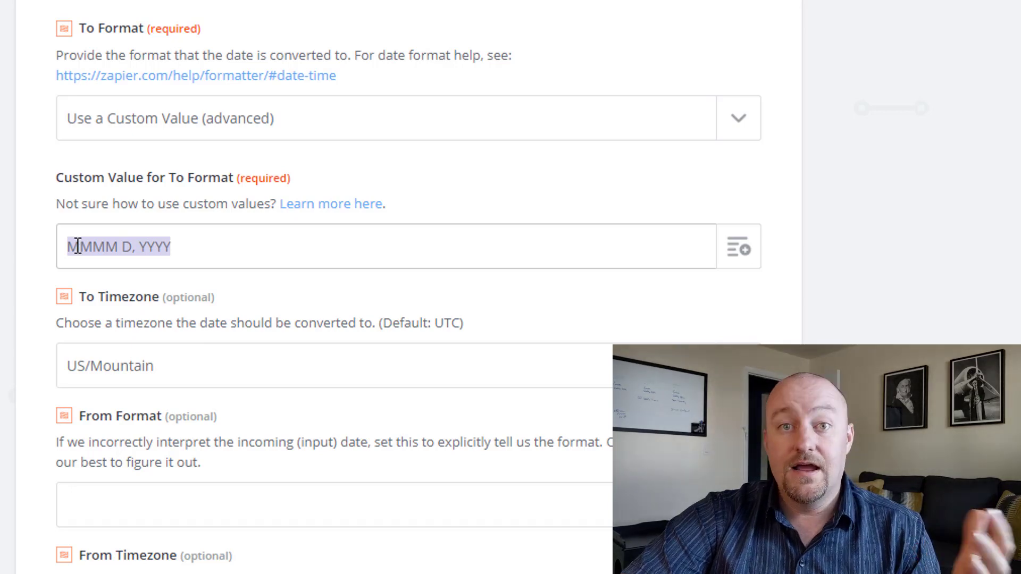
pyautogui.scroll(-3, 266, 276)
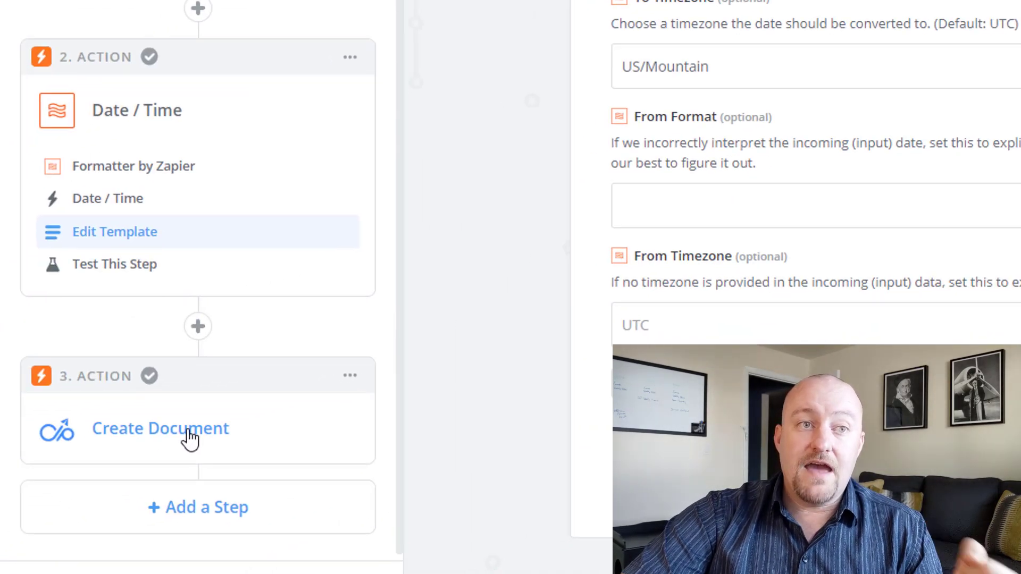
# Step: Expand the Docupilot Create Document step and review its template fields
pyautogui.click(189, 438)
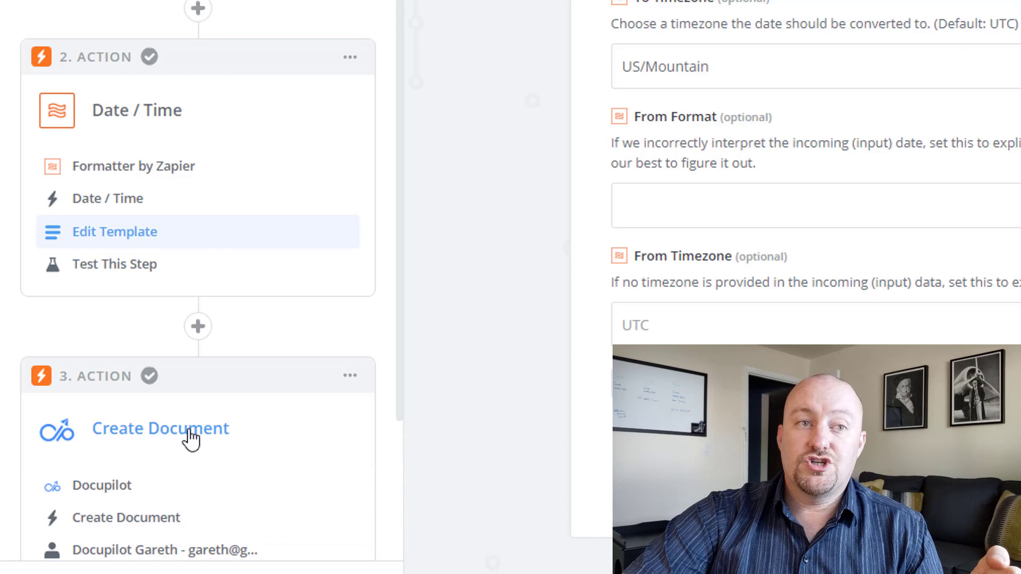
pyautogui.scroll(-3, 175, 415)
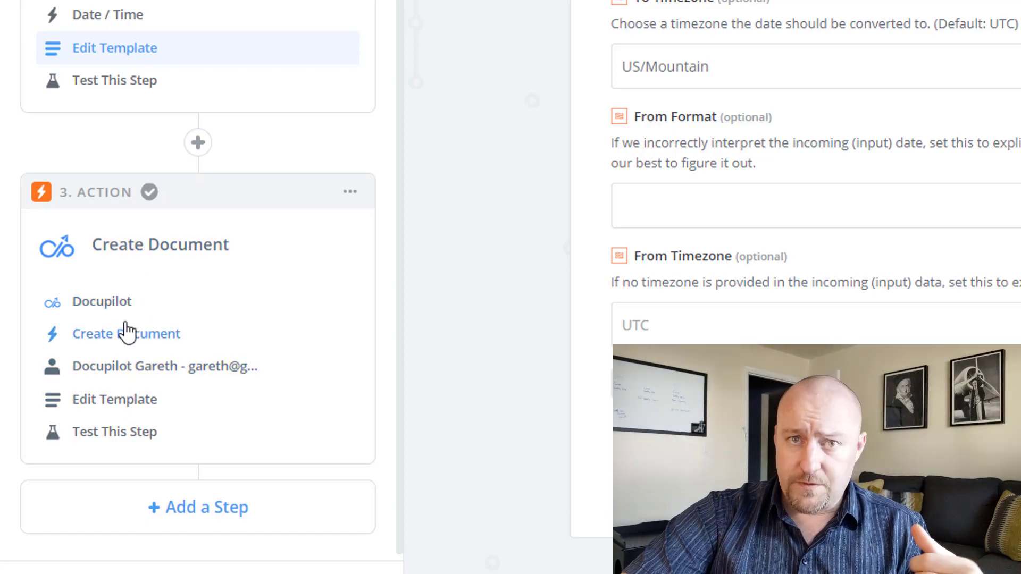
pyautogui.click(131, 420)
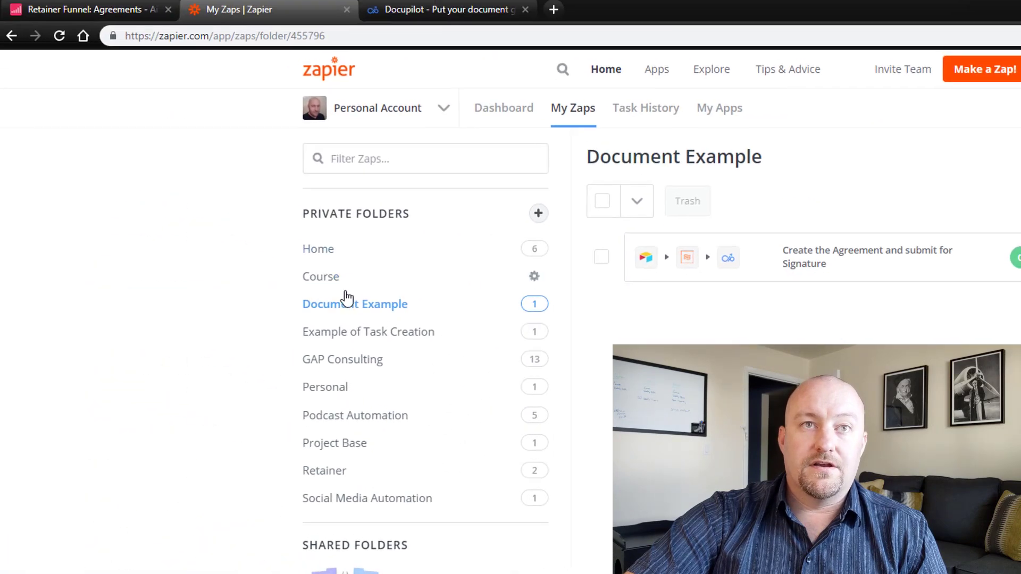
# Step: Set the third agreement's Outcome to Send Agreement, then switch to the Send Agreement Automation view
pyautogui.click(108, 14)
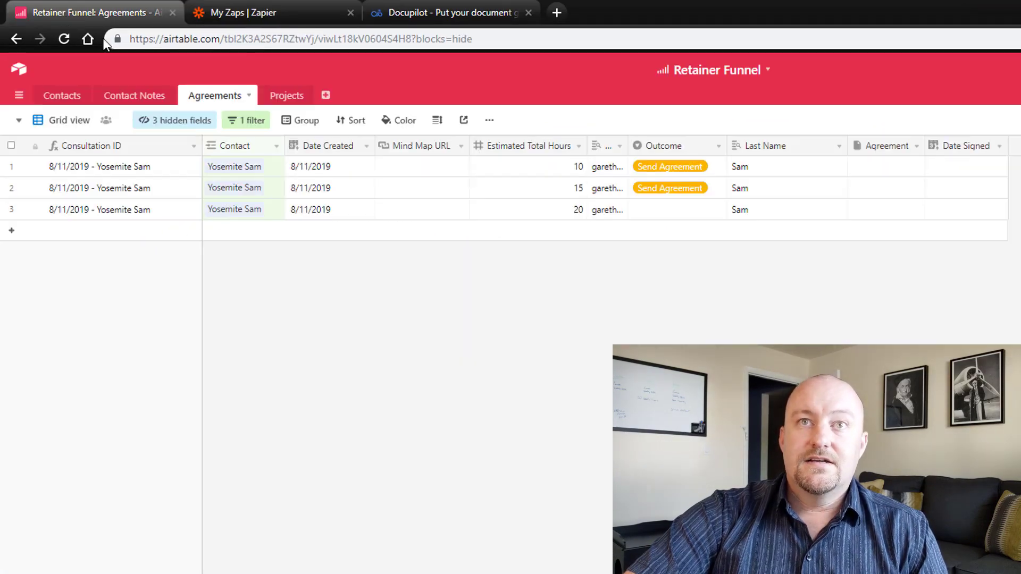
pyautogui.doubleClick(686, 213)
pyautogui.click(663, 276)
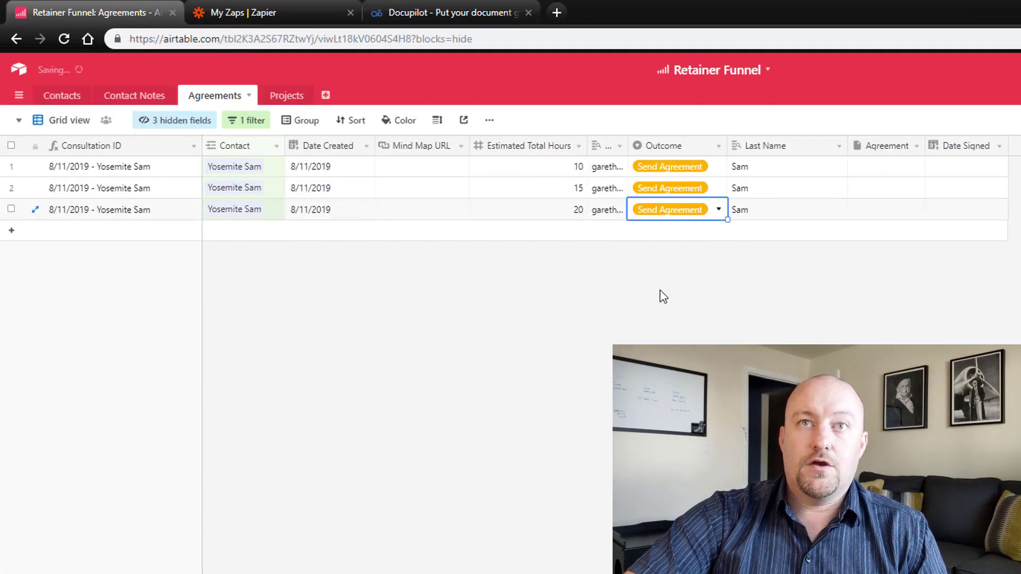
pyautogui.click(69, 120)
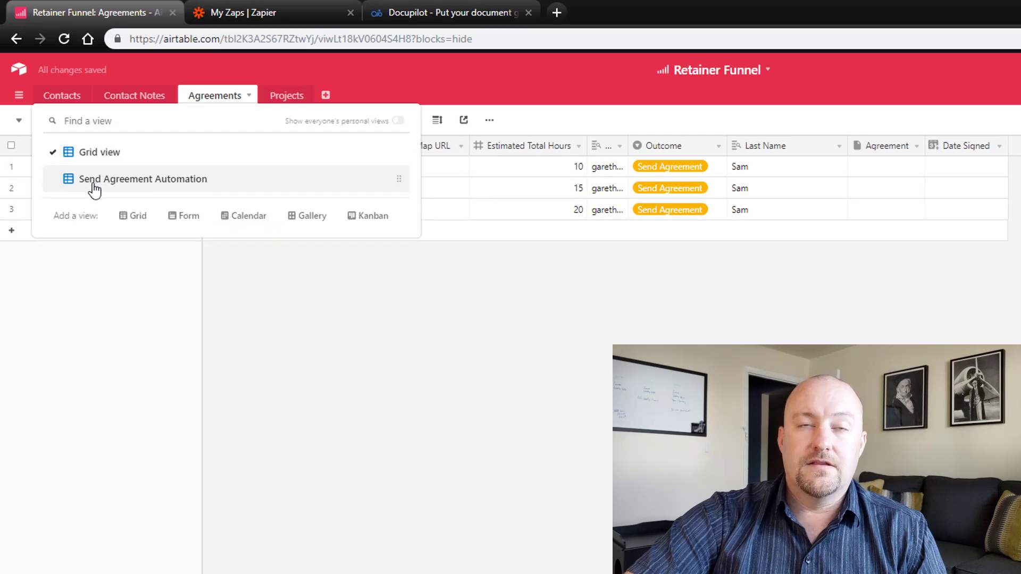
pyautogui.click(92, 178)
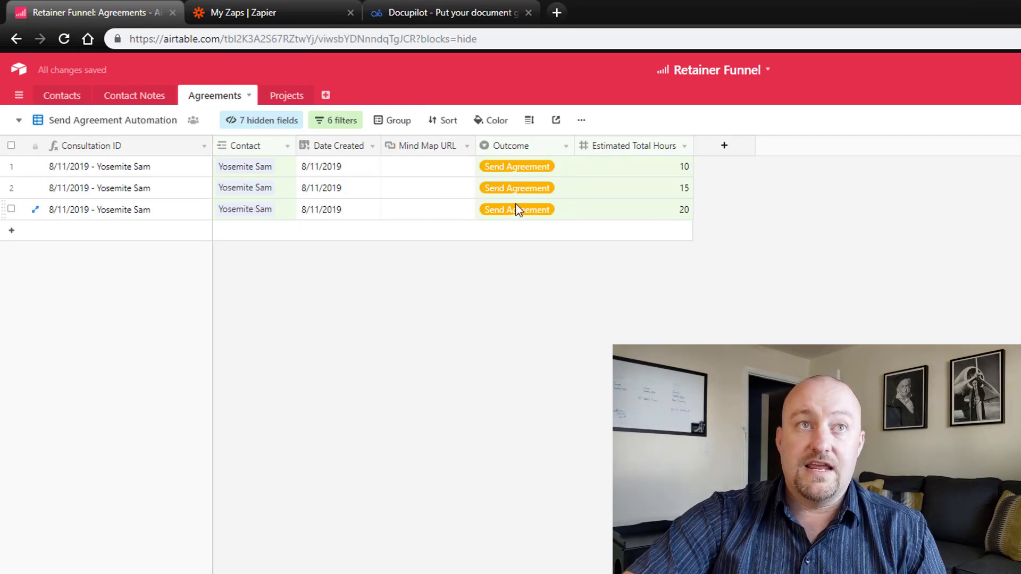
# Step: Manually run the Create the Agreement and submit for Signature zap from the zaps list
pyautogui.click(290, 14)
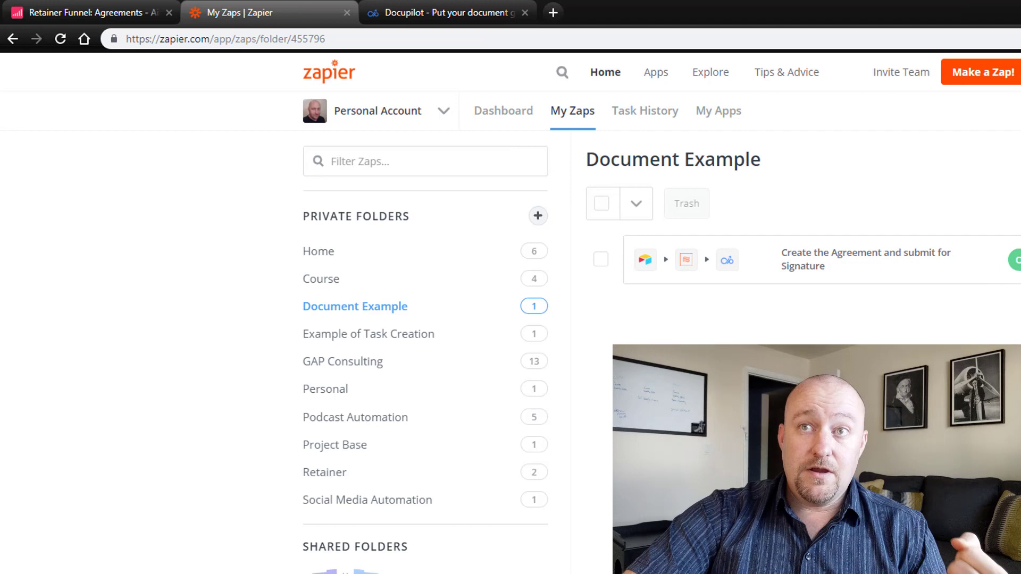
pyautogui.click(837, 263)
pyautogui.click(597, 286)
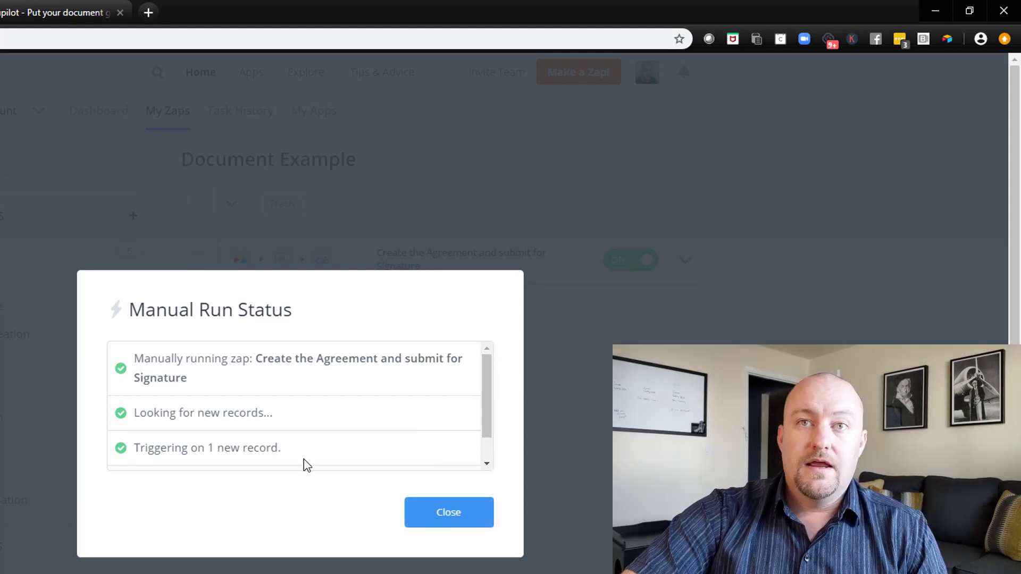
# Step: Review the Manual Run Status, confirm the Create Document step succeeded, and close the report
pyautogui.scroll(-1, 269, 425)
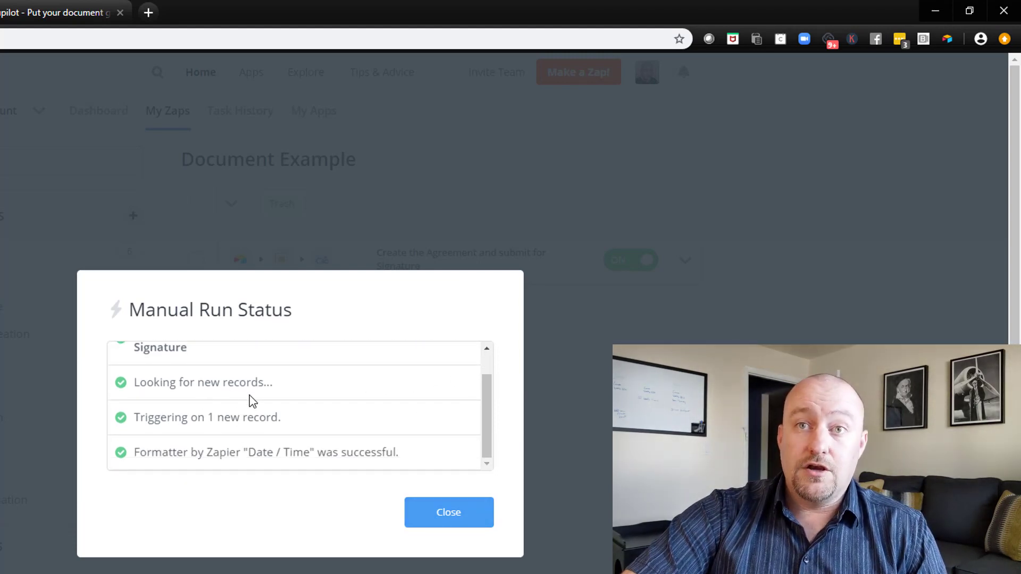
pyautogui.scroll(-3, 243, 403)
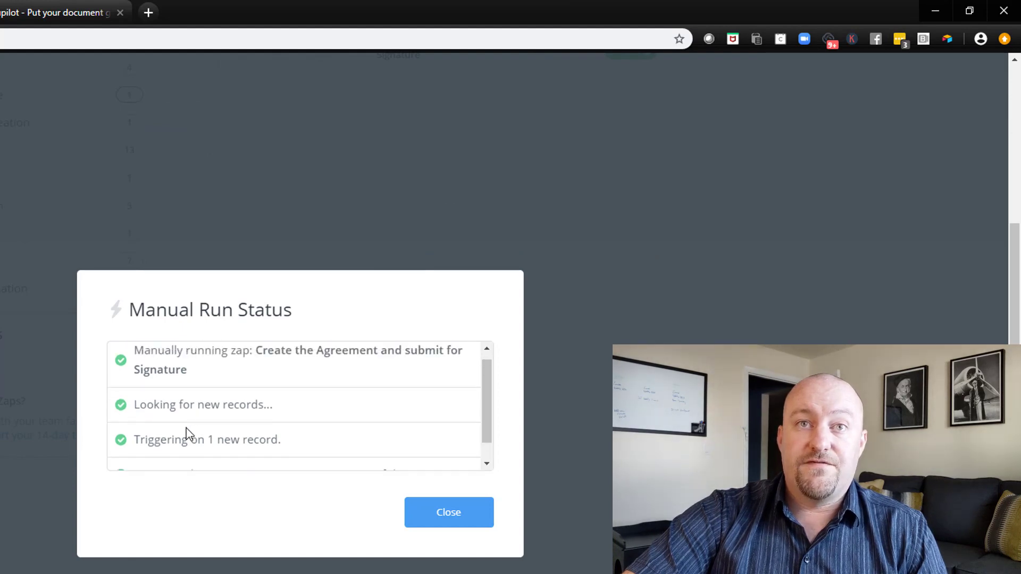
pyautogui.scroll(-2, 270, 405)
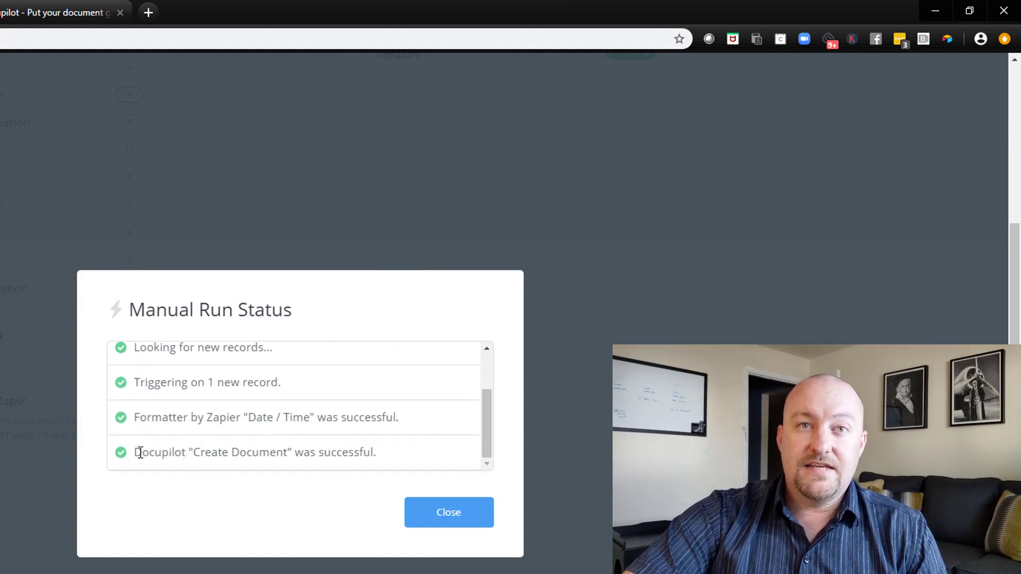
pyautogui.moveTo(136, 454); pyautogui.dragTo(385, 452)
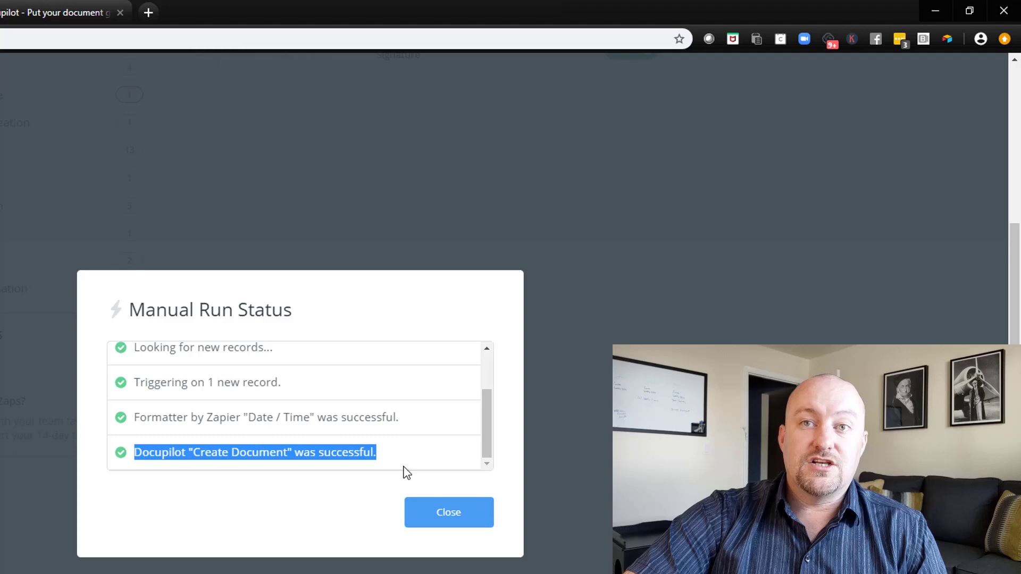
pyautogui.click(449, 514)
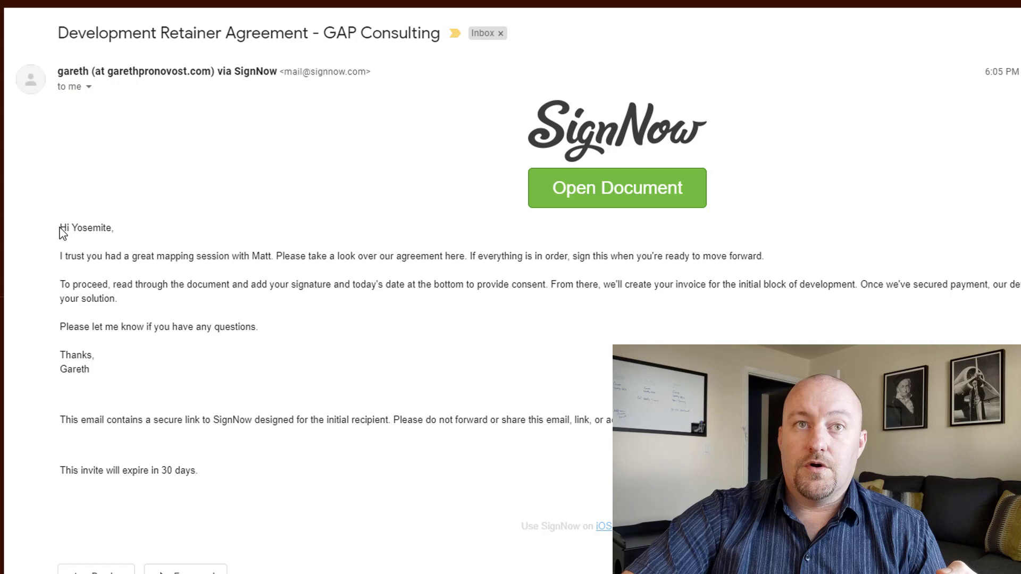
# Step: Look over the personalised SignNow email body, then bring up link options for Open Document
pyautogui.moveTo(62, 233); pyautogui.dragTo(220, 378)
pyautogui.click(220, 378)
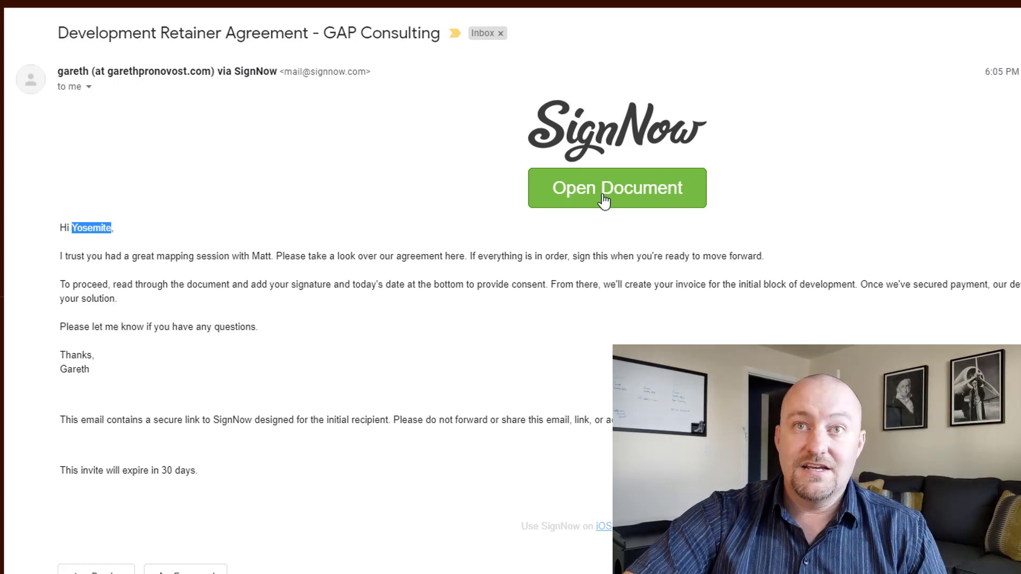
pyautogui.rightClick(604, 202)
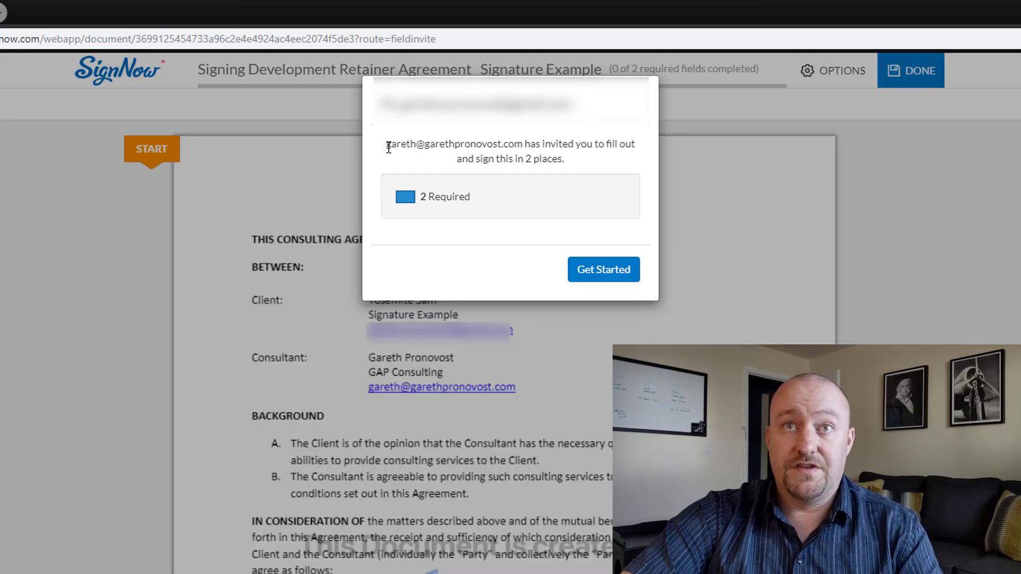
# Step: Dismiss the SignNow invitation notice with Get Started to begin filling the agreement
pyautogui.click(602, 273)
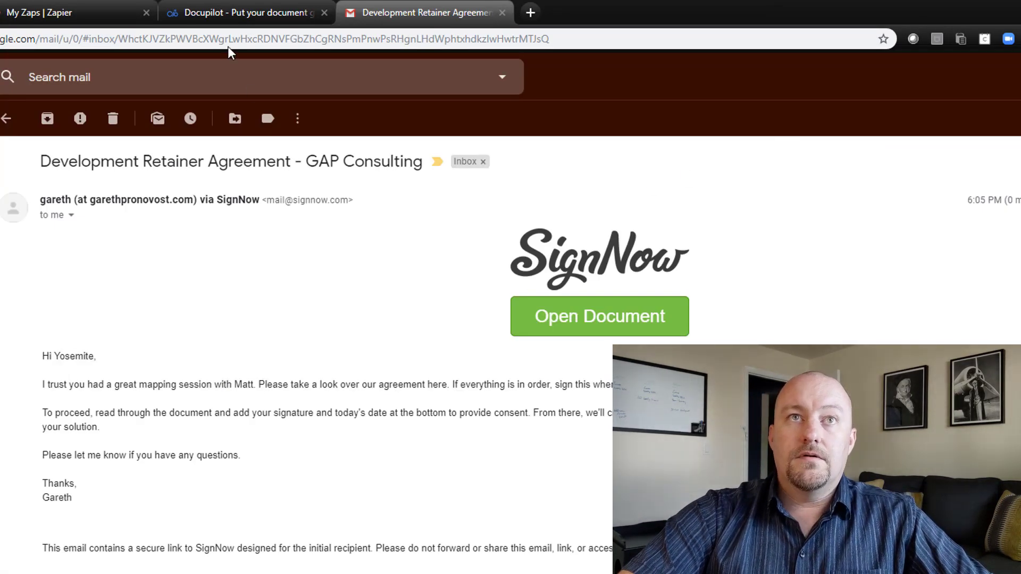
# Step: Look over Docupilot's Update SignNow delivery form, then leave it for the template preview
pyautogui.click(208, 12)
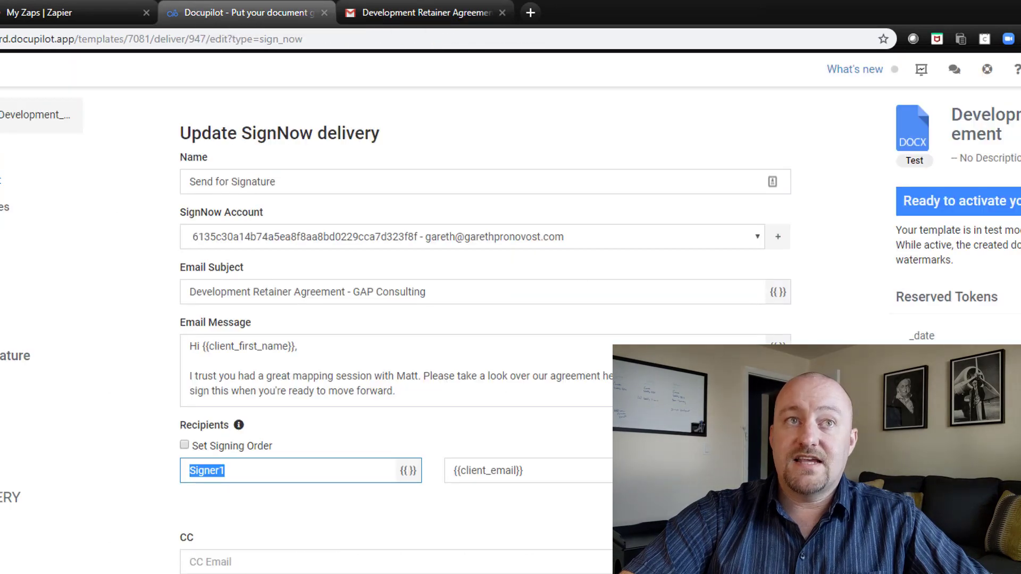
pyautogui.press('Return')
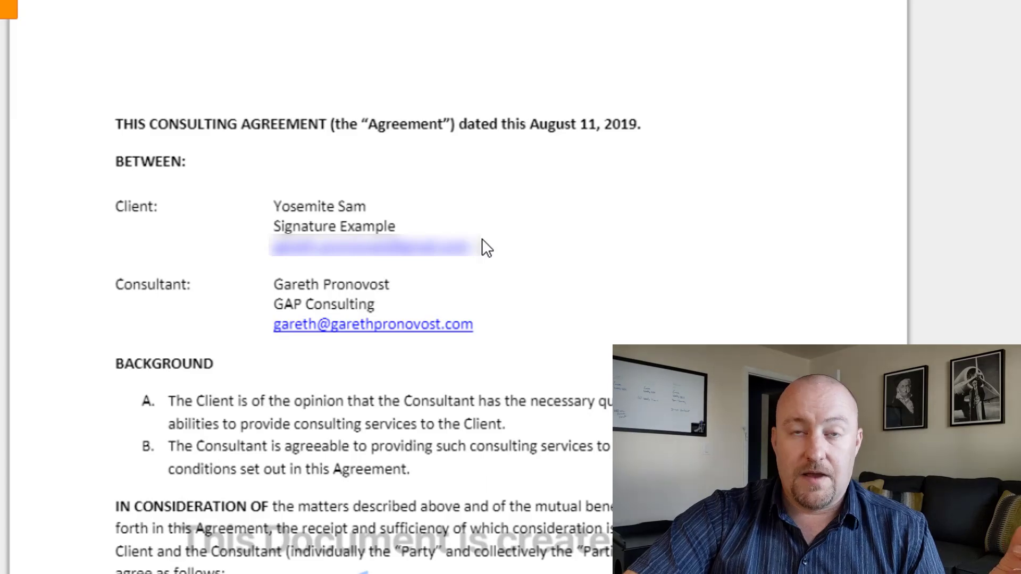
# Step: Add the client's name as a bold typed signature and fill in the date 08/11/2019
pyautogui.scroll(-6, 538, 396)
pyautogui.scroll(-20, 531, 395)
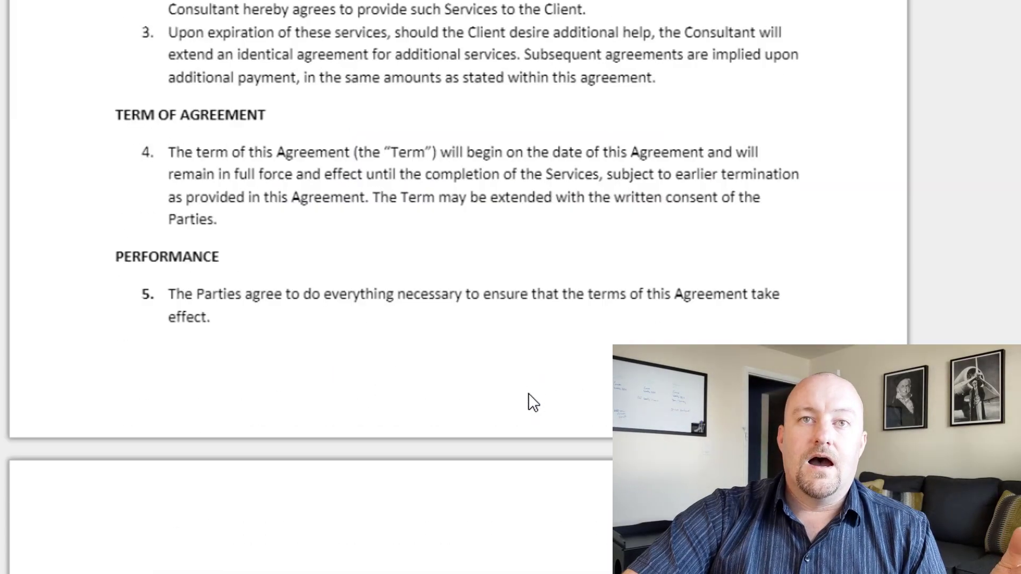
pyautogui.scroll(-15, 415, 378)
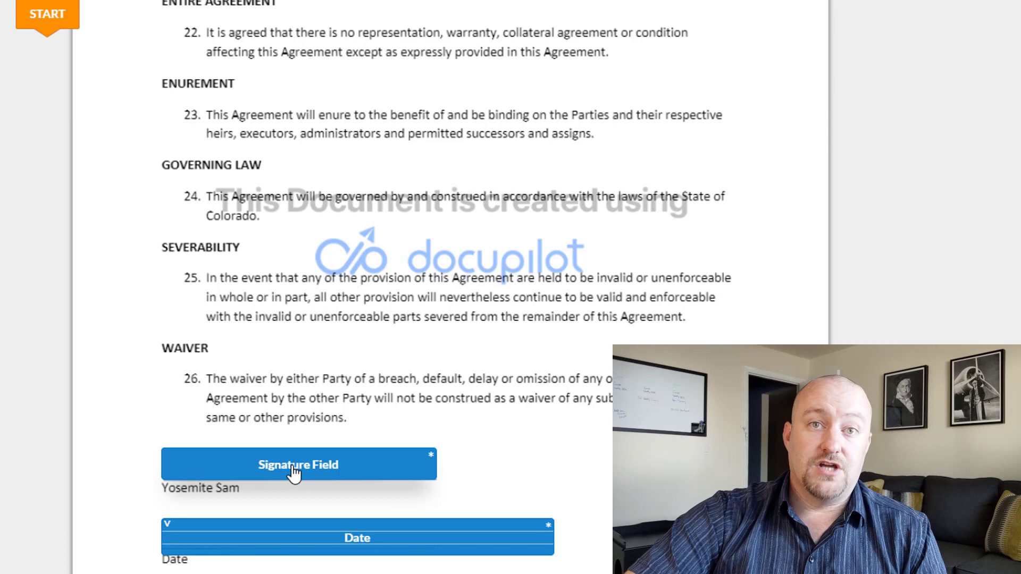
pyautogui.click(294, 468)
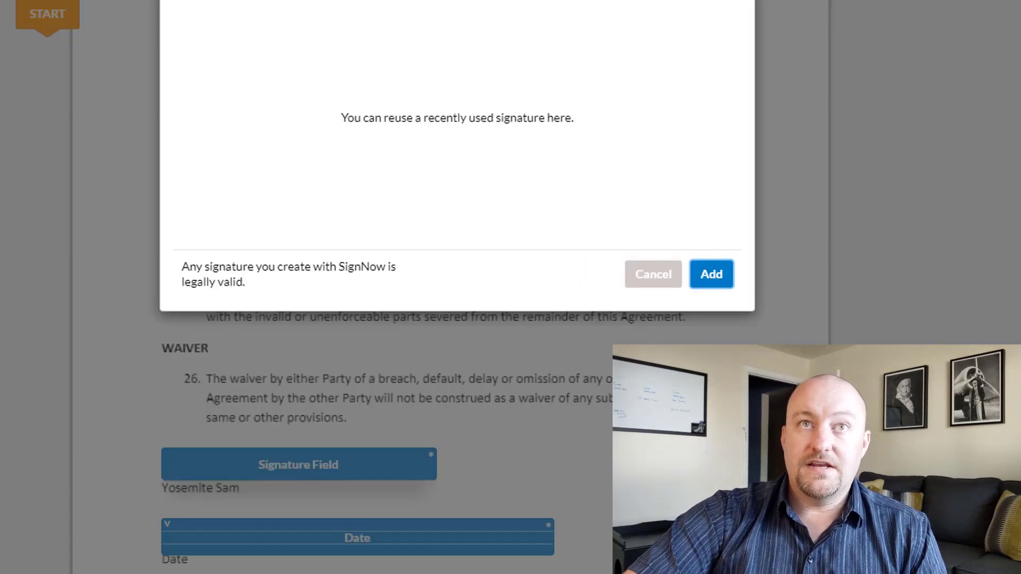
pyautogui.click(294, 95)
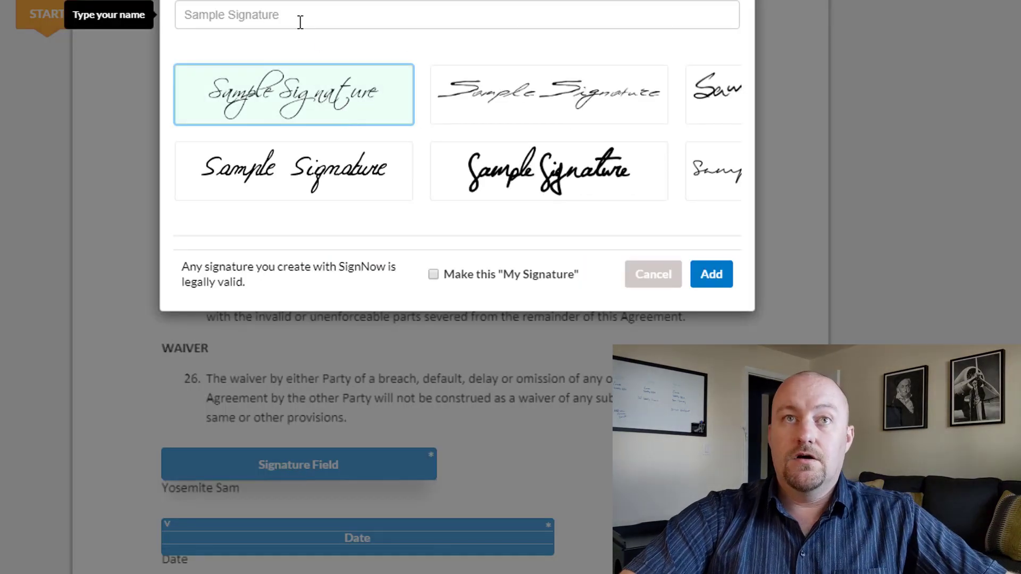
pyautogui.click(300, 22)
pyautogui.write('Yosem')
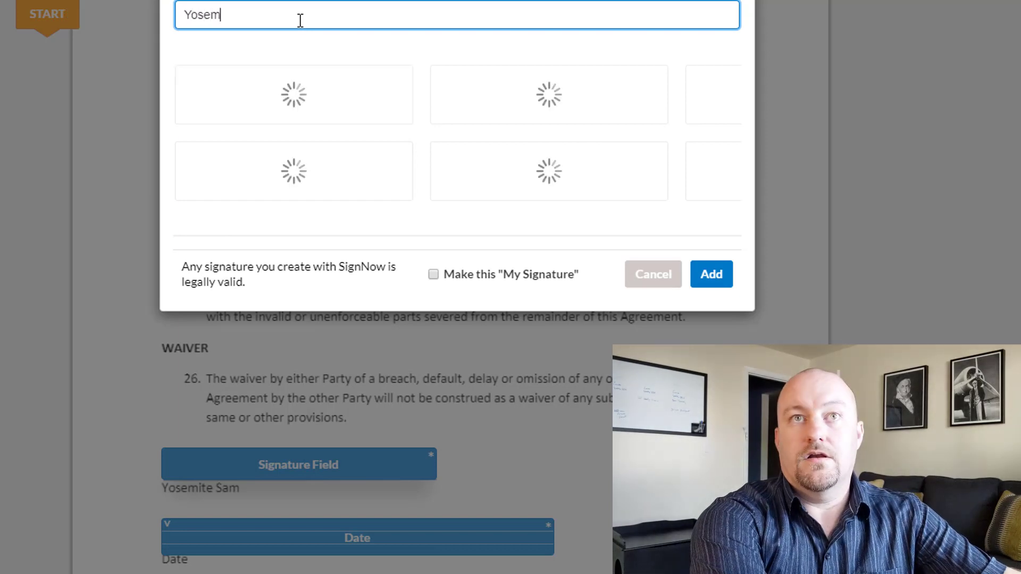
pyautogui.write('ite Sam')
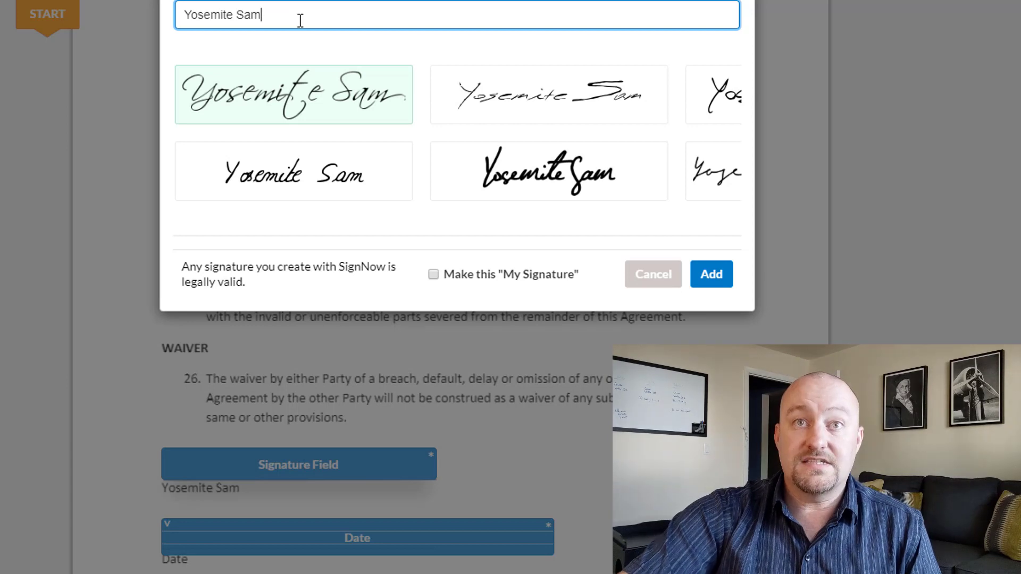
pyautogui.click(550, 173)
pyautogui.click(712, 276)
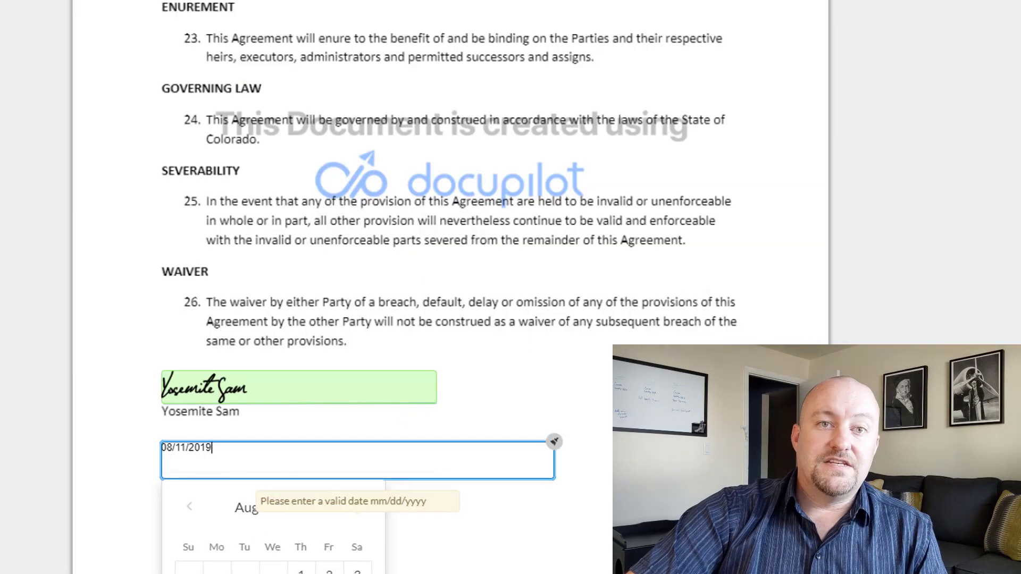
pyautogui.click(521, 382)
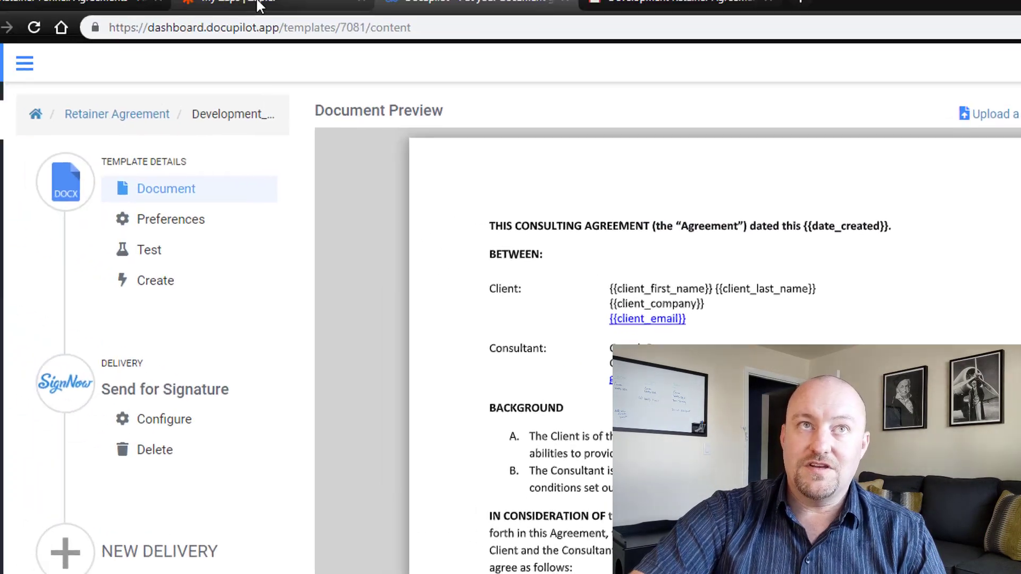
# Step: Return from the Docupilot template preview to the Airtable Agreements table by way of Zapier
pyautogui.click(258, 5)
pyautogui.click(119, 16)
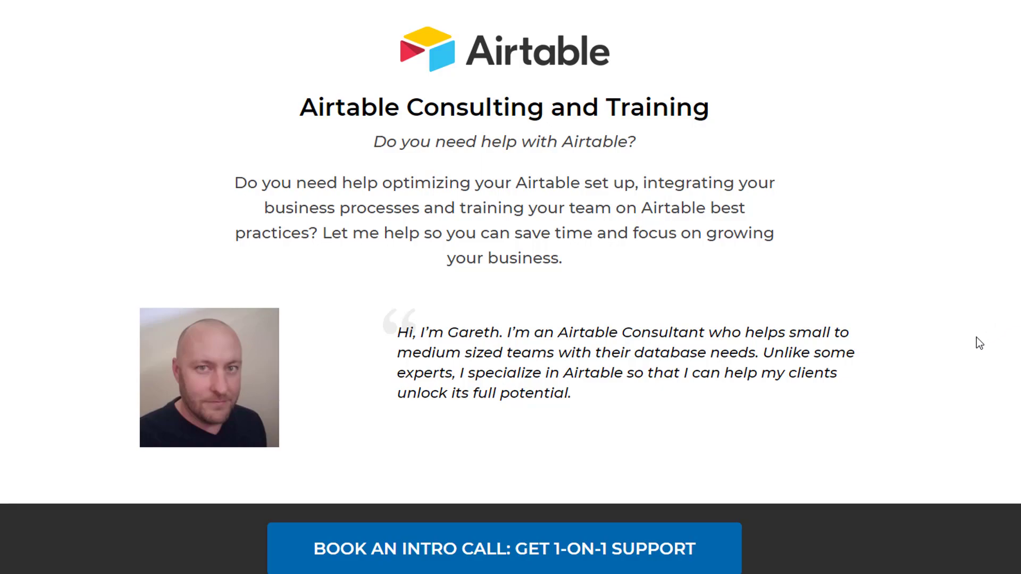
# Step: Scroll the Airtable Consulting and Training page down to the section on how consulting helps
pyautogui.scroll(-15, 942, 349)
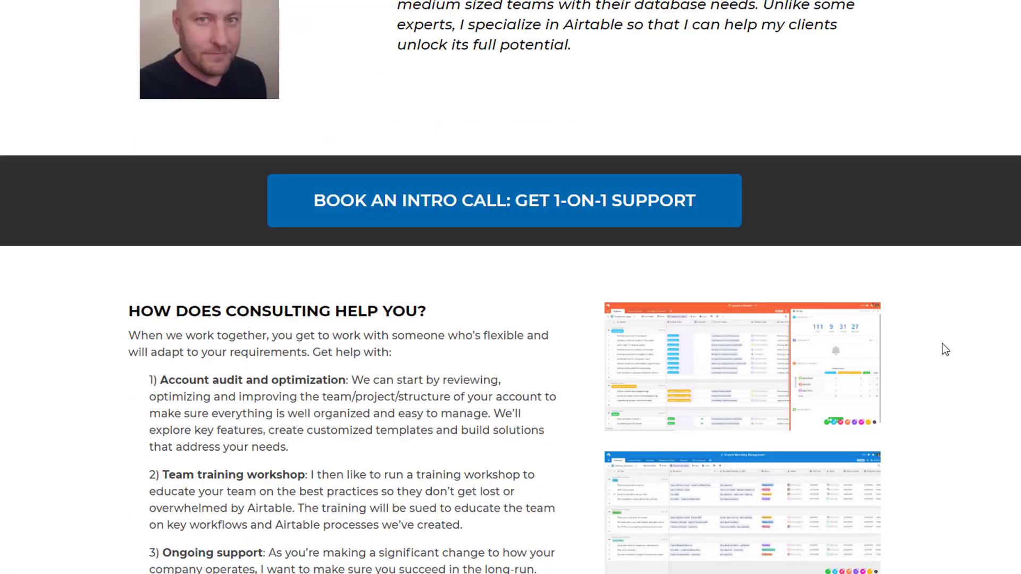
pyautogui.scroll(-7, 946, 349)
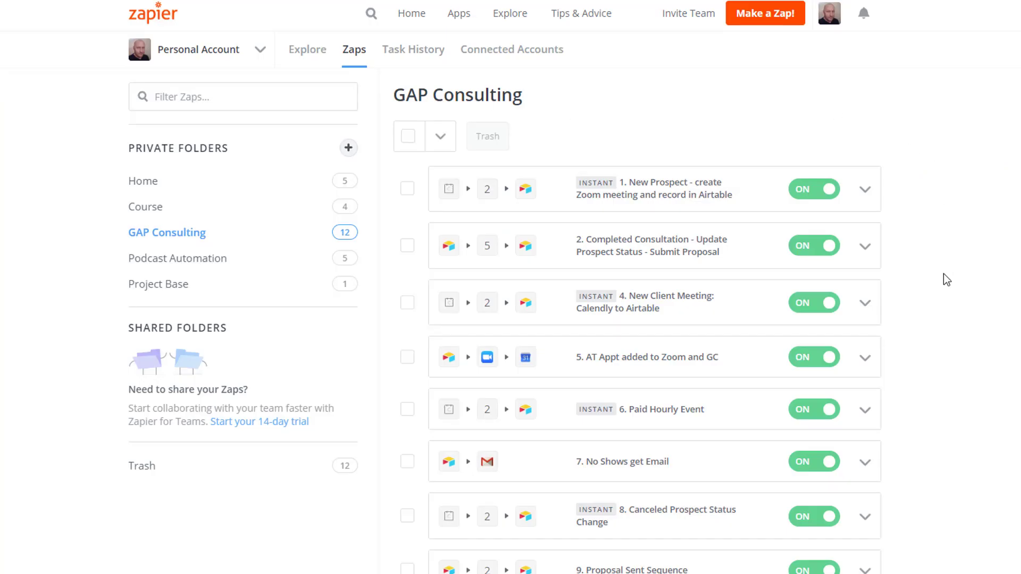
pyautogui.scroll(-1, 957, 302)
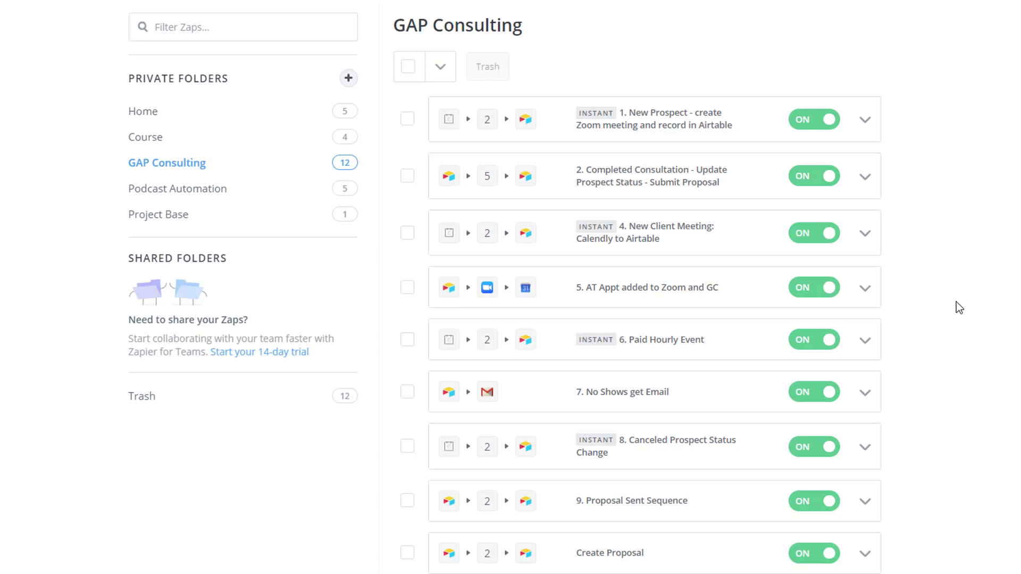
pyautogui.scroll(1, 956, 301)
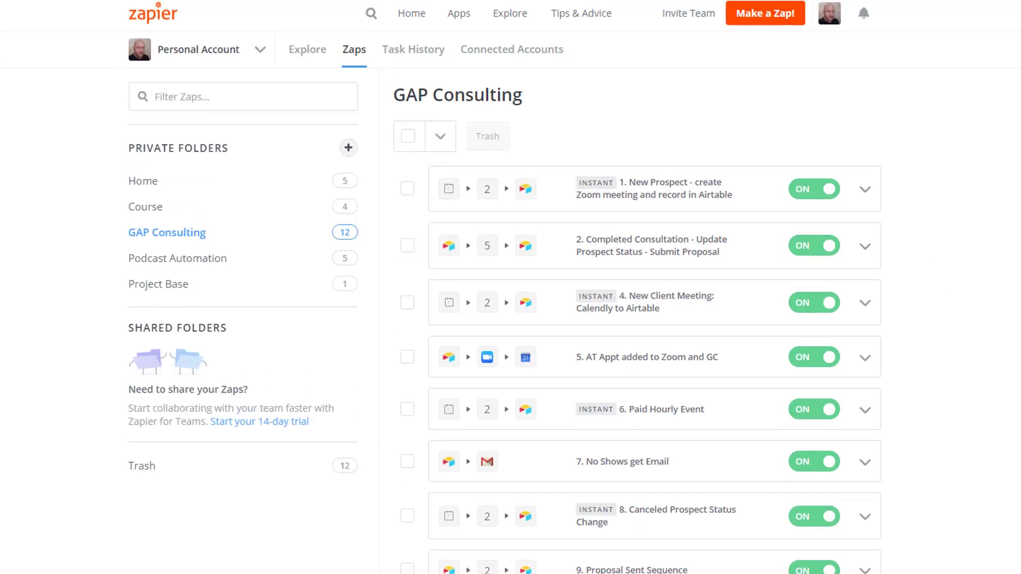